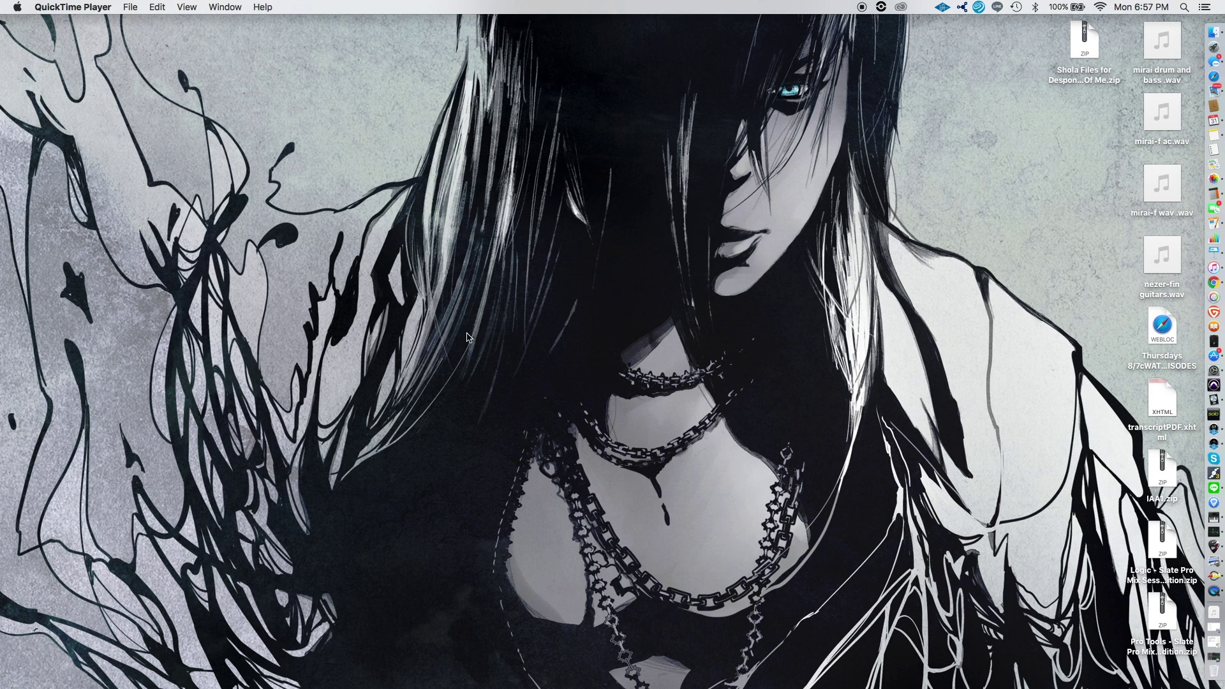
Step: Launch Audio MIDI Setup from Launchpad's Other folder and close its Logic > MyDMX properties window
{"action": "left_click", "coordinate": [21, 7]}
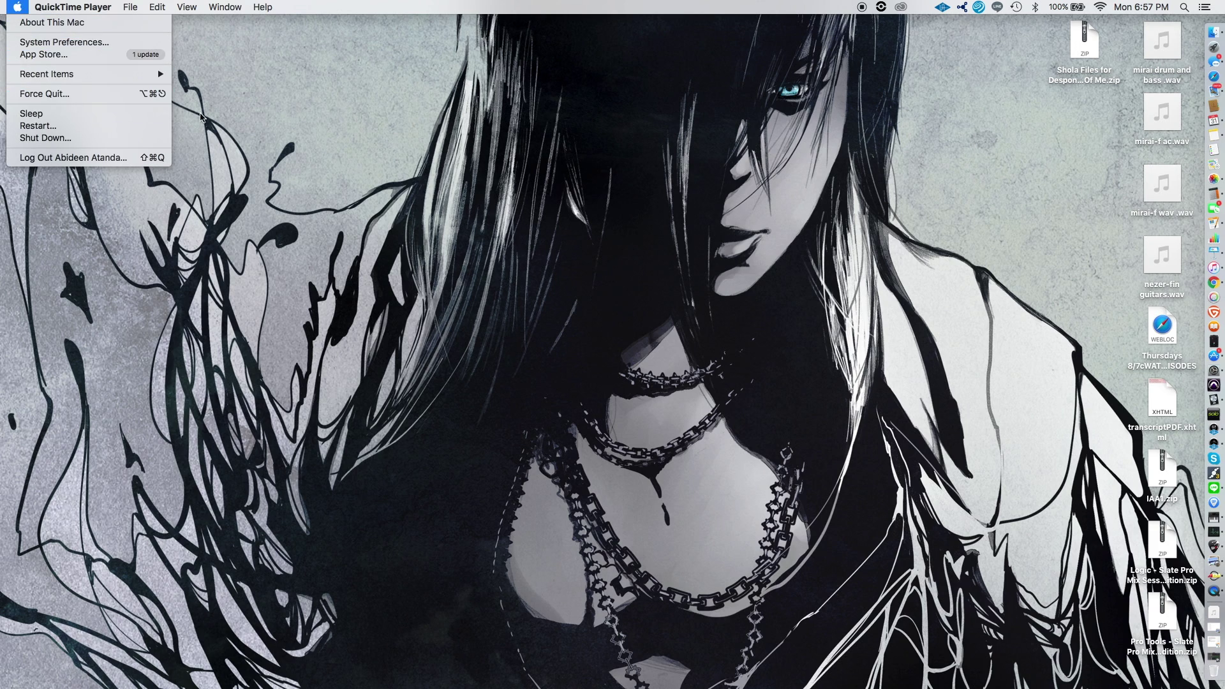
{"action": "left_click", "coordinate": [376, 171]}
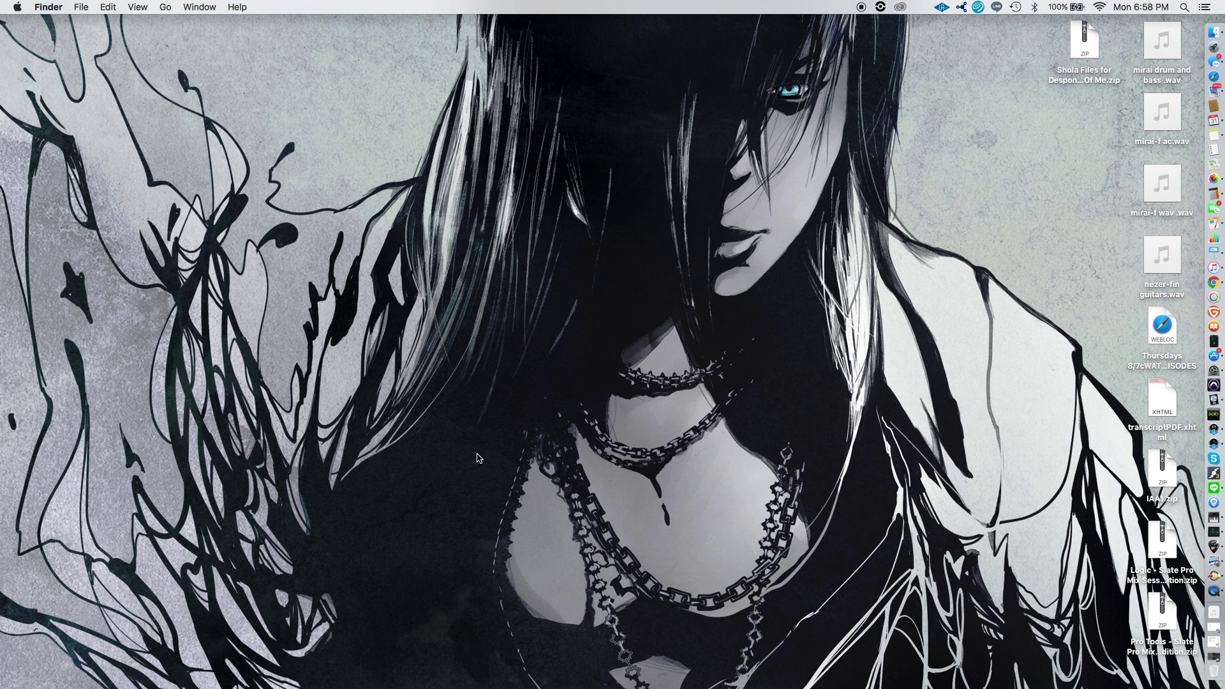
{"action": "key", "text": "F4"}
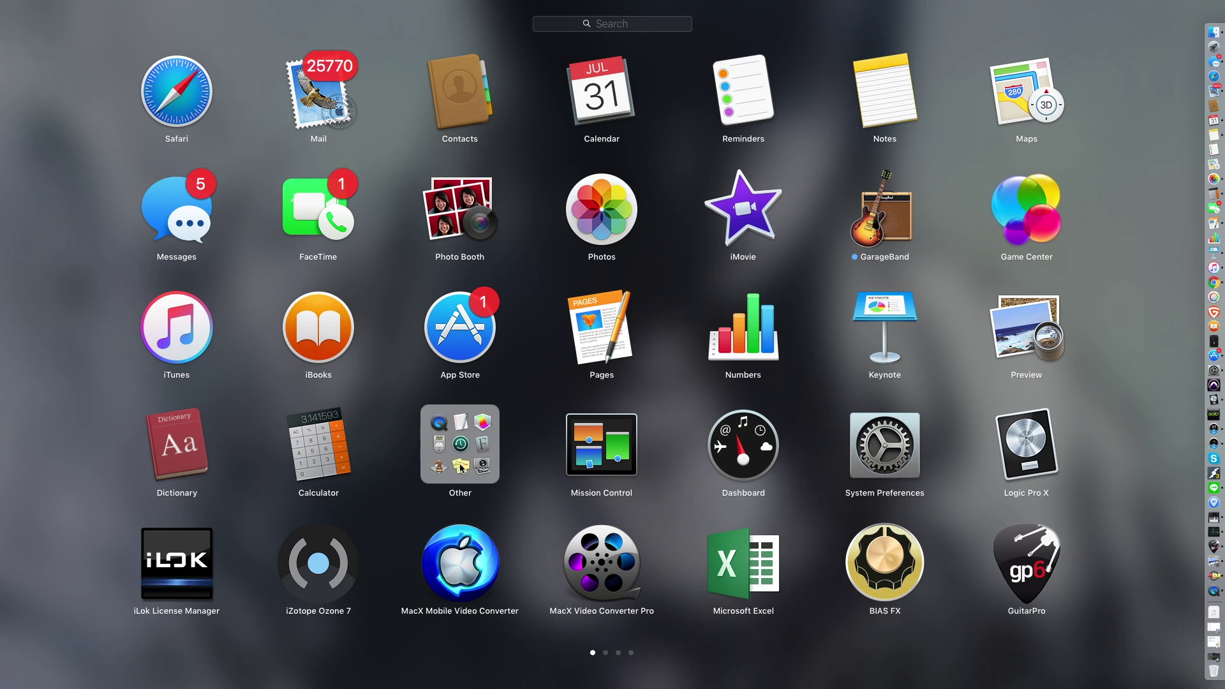
{"action": "left_click", "coordinate": [461, 460]}
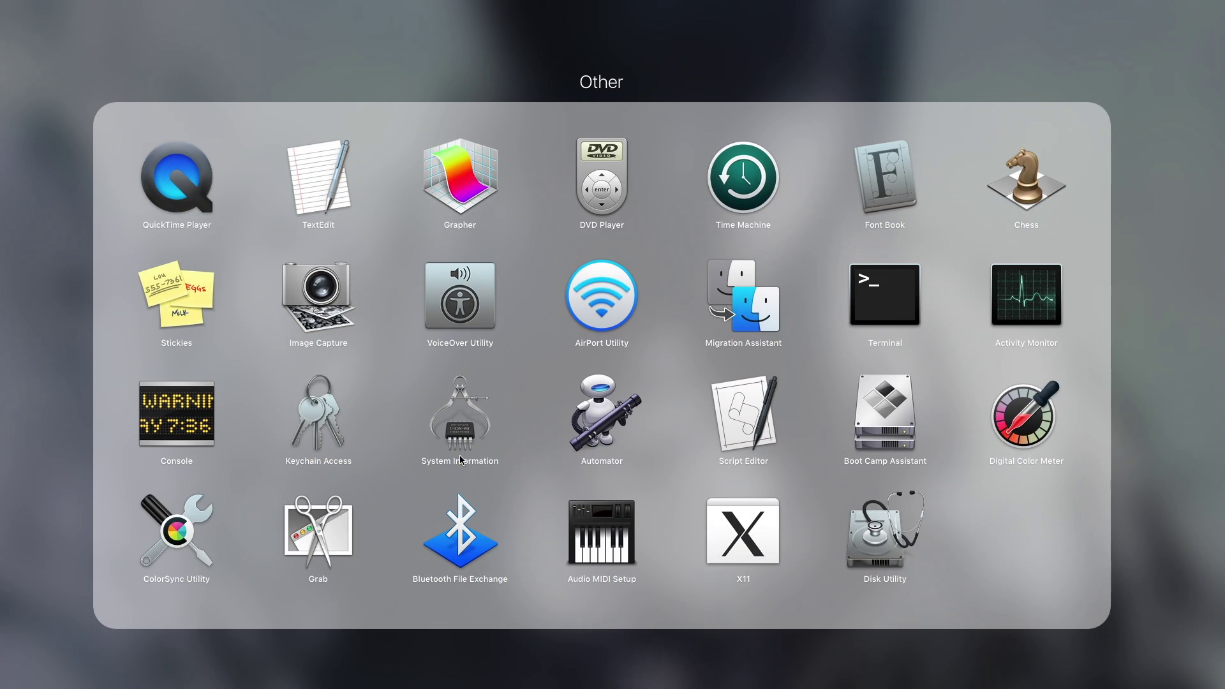
{"action": "left_click", "coordinate": [615, 552]}
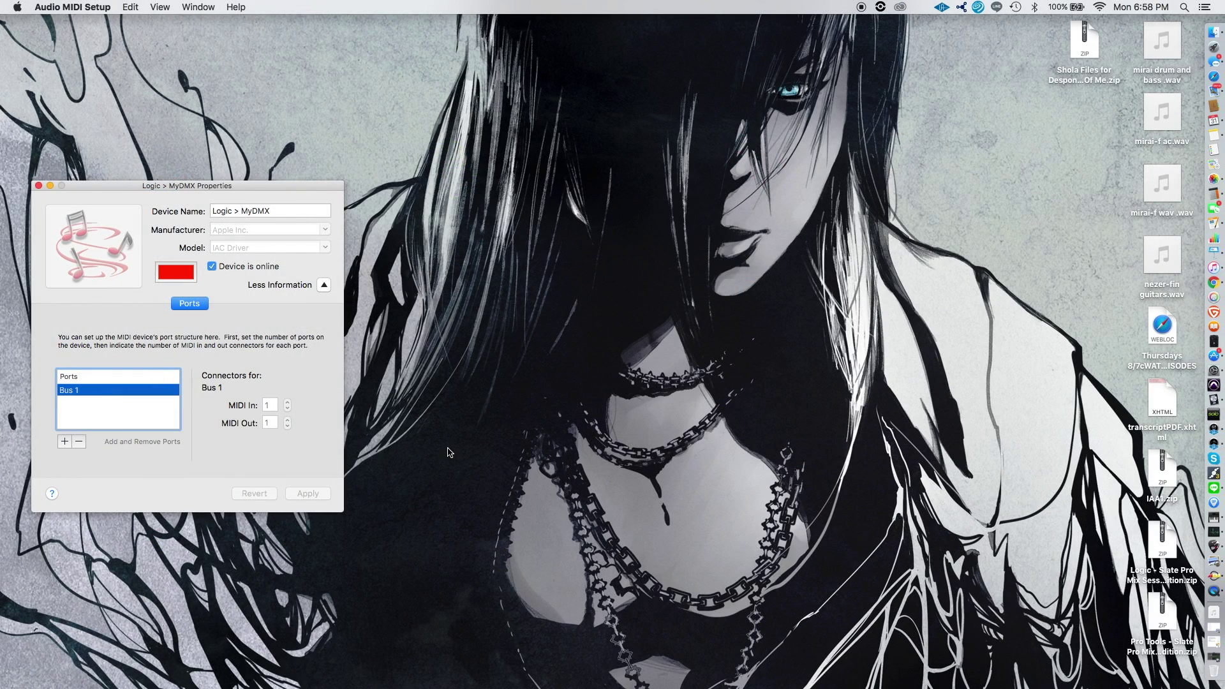
{"action": "left_click", "coordinate": [39, 185]}
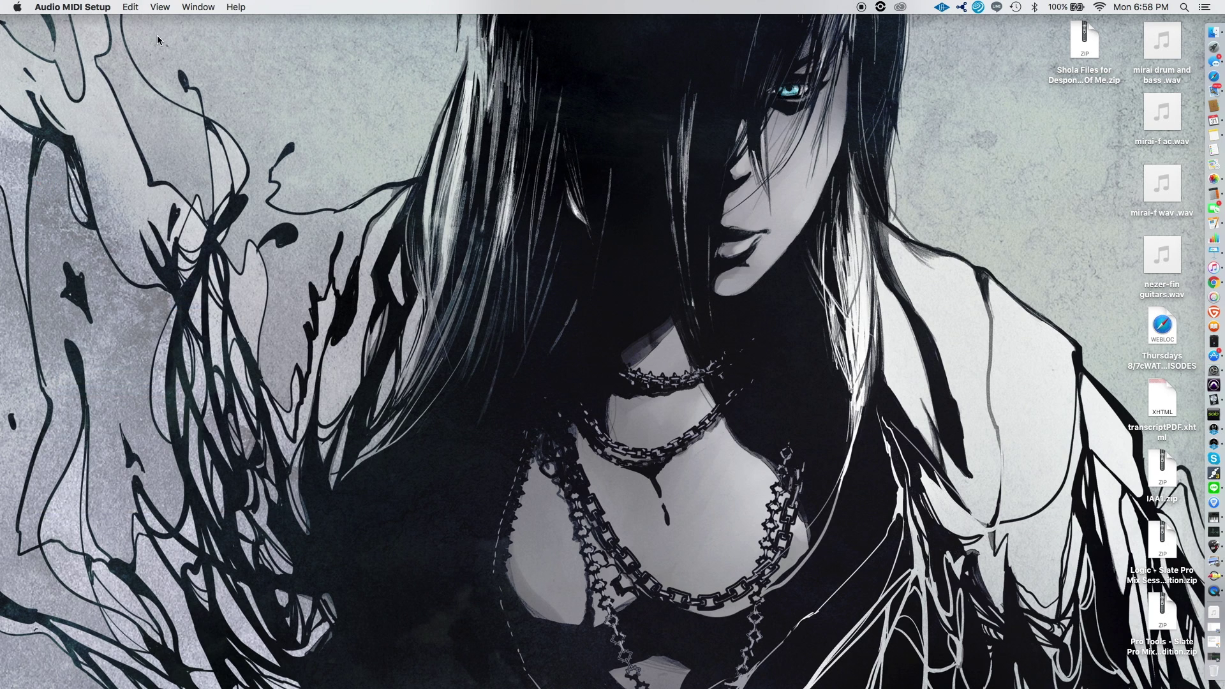
{"action": "left_click", "coordinate": [198, 7]}
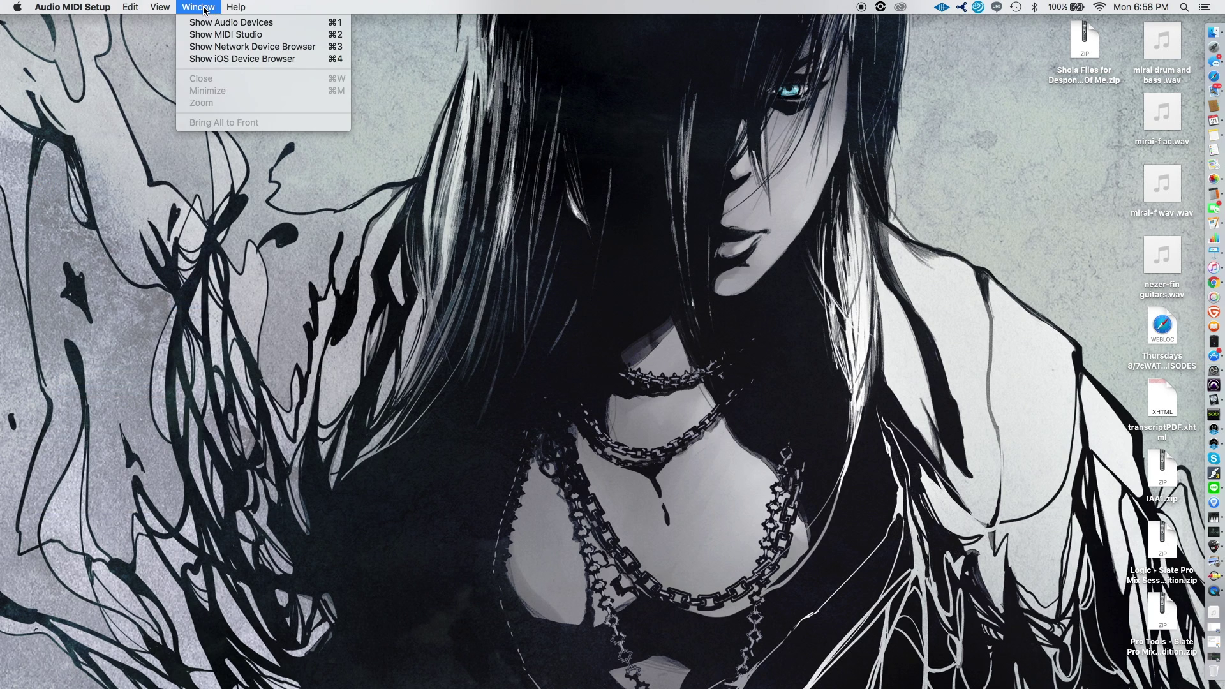
Step: Show the MIDI Studio, check the Logic > MyDMX IAC device's Bus 1 port, then switch to Logic Pro X
{"action": "left_click", "coordinate": [212, 35]}
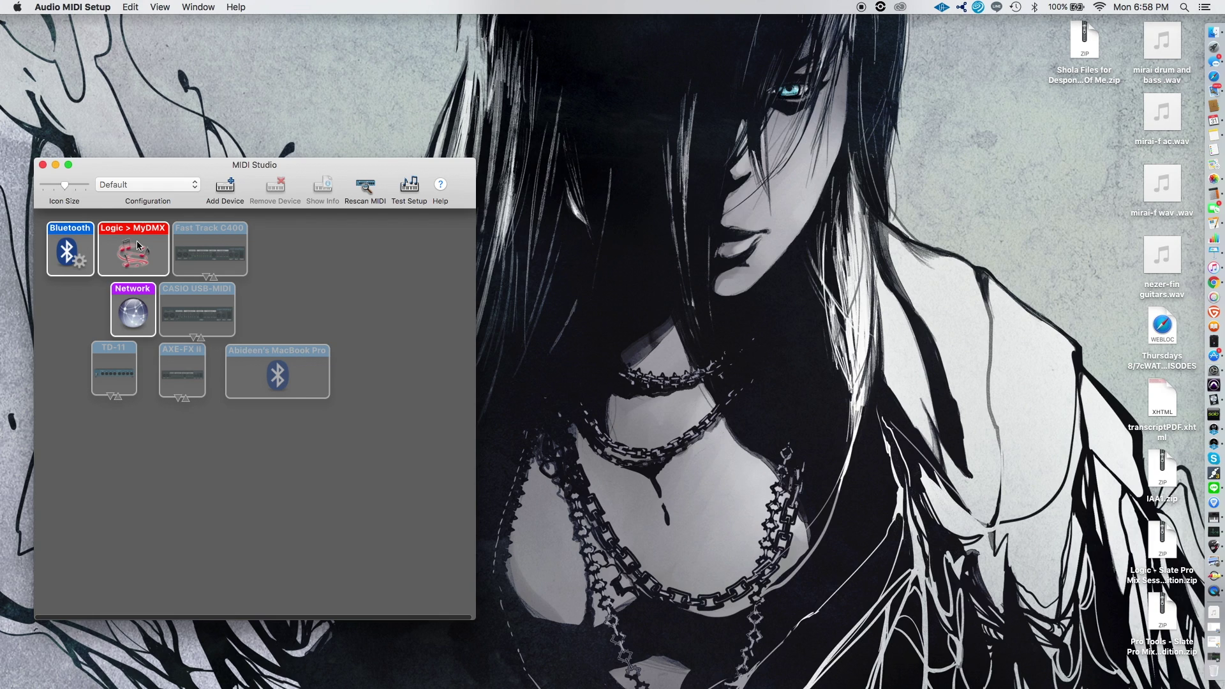
{"action": "double_click", "coordinate": [138, 245]}
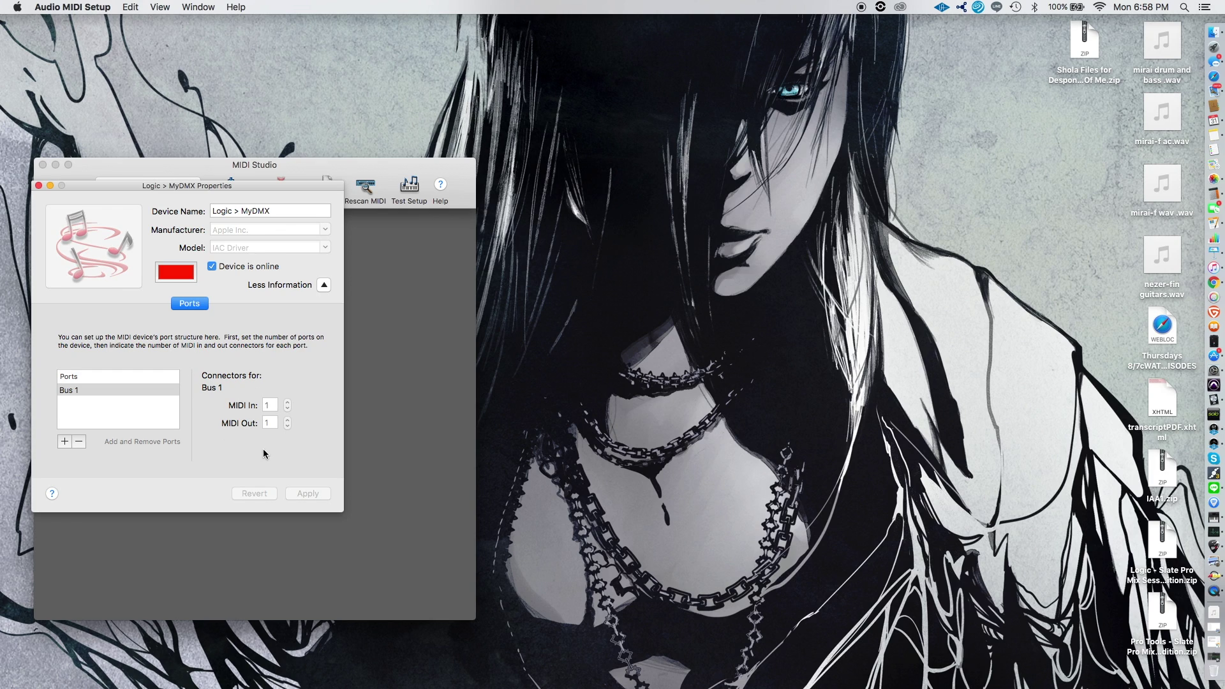
{"action": "left_click", "coordinate": [39, 184]}
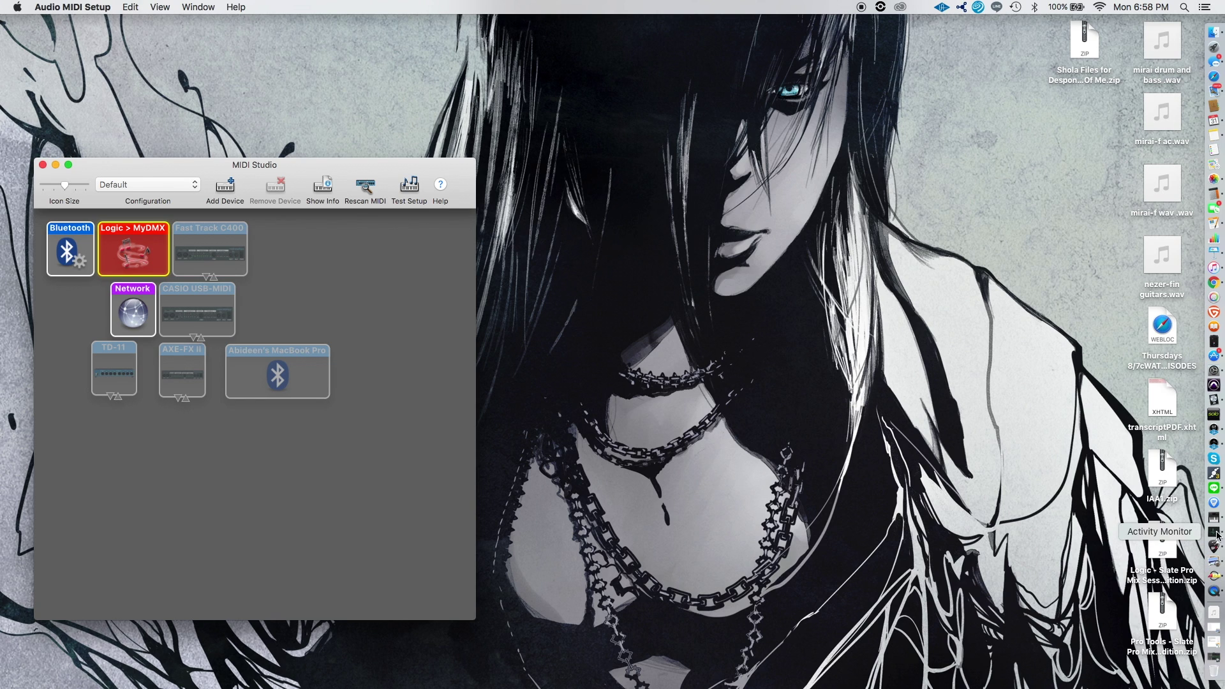
{"action": "left_click", "coordinate": [1216, 405]}
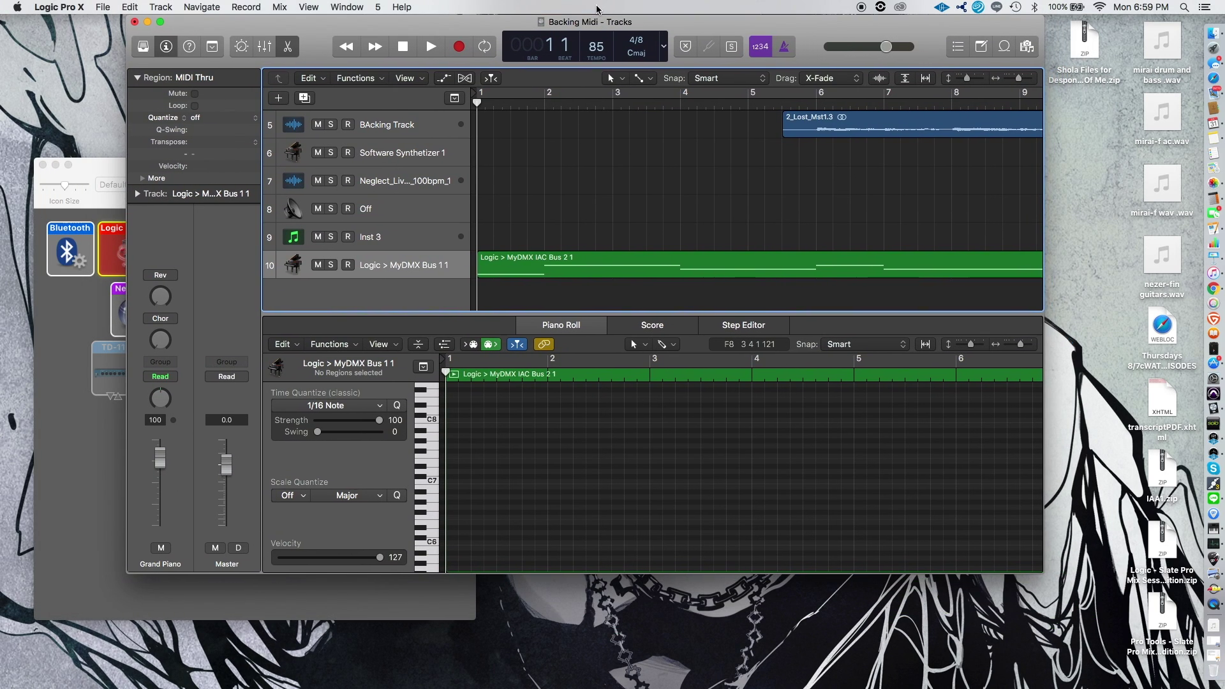
{"action": "scroll", "coordinate": [561, 255], "scroll_direction": "up", "scroll_amount": 3}
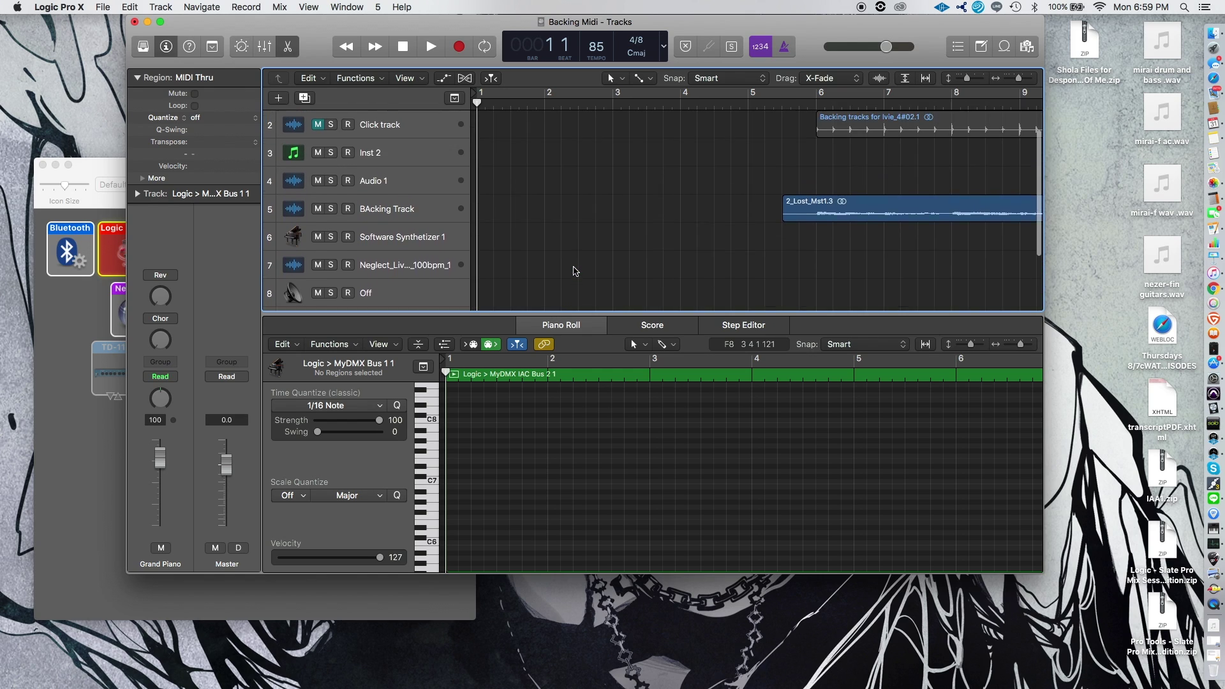
{"action": "scroll", "coordinate": [574, 268], "scroll_direction": "down", "scroll_amount": 4}
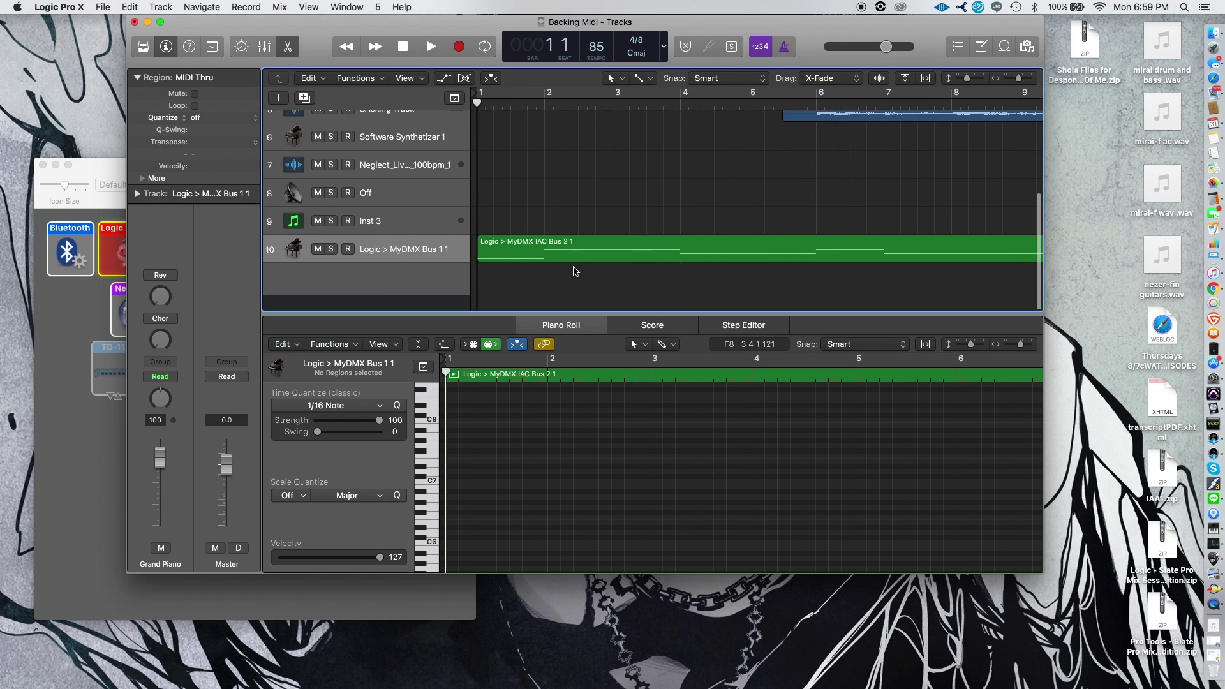
{"action": "left_click", "coordinate": [160, 7]}
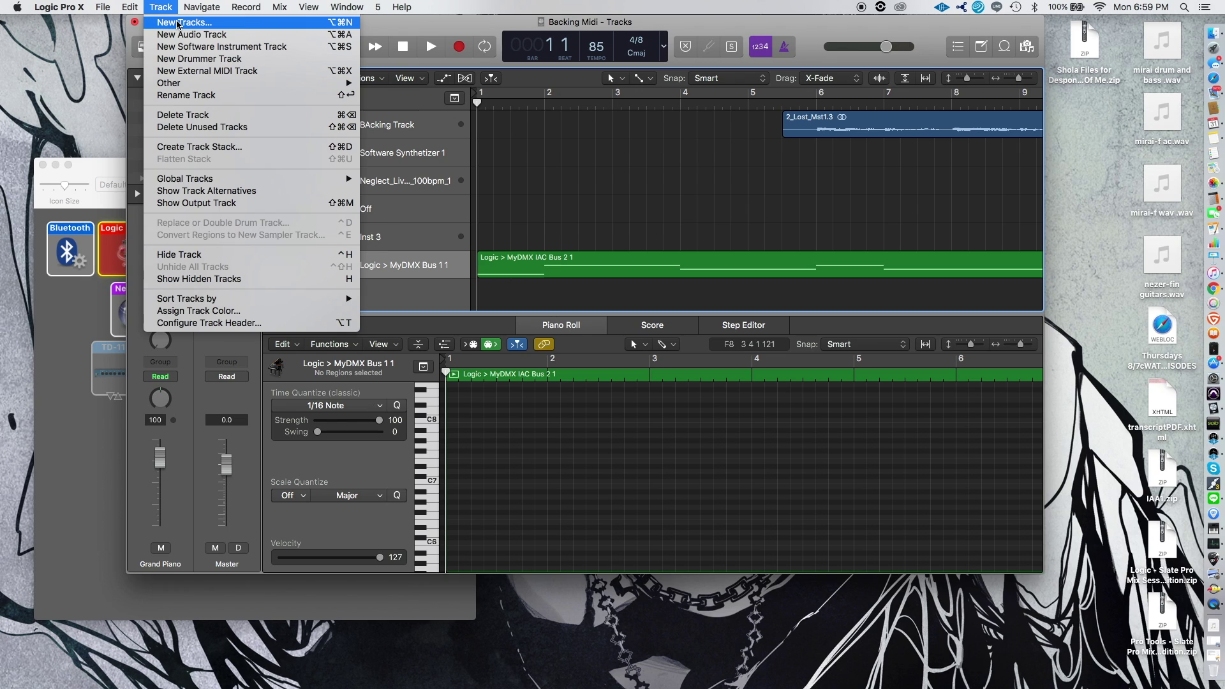
{"action": "left_click", "coordinate": [178, 23]}
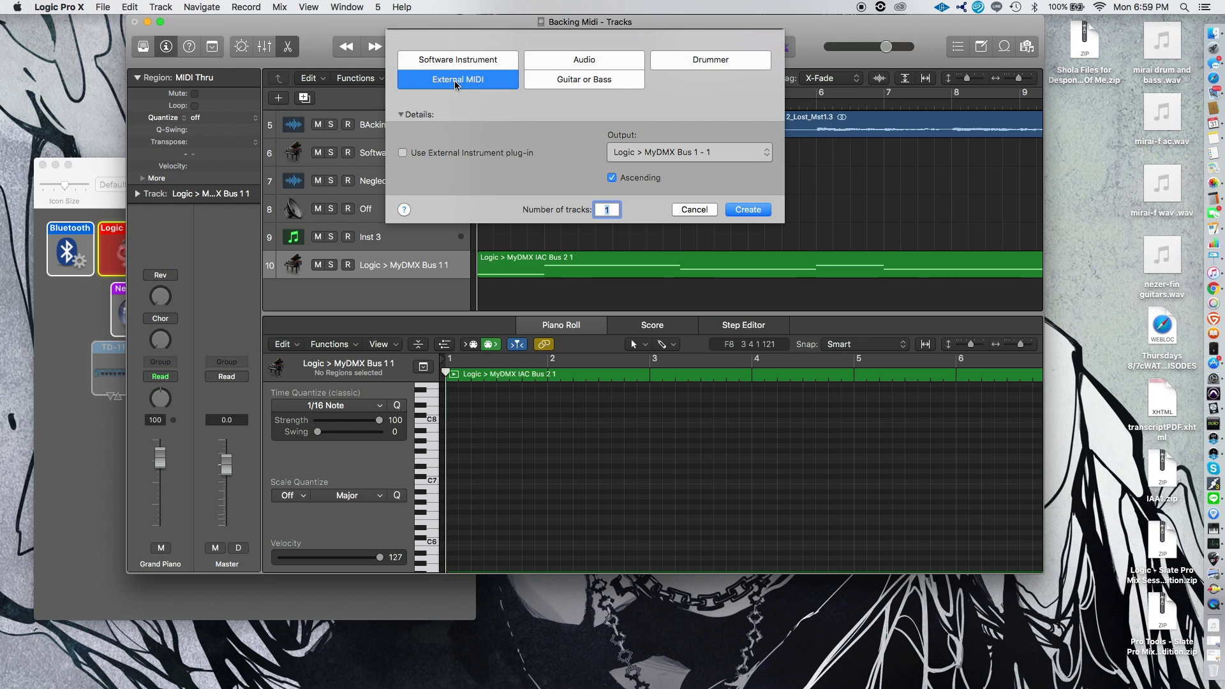
{"action": "left_click", "coordinate": [689, 157]}
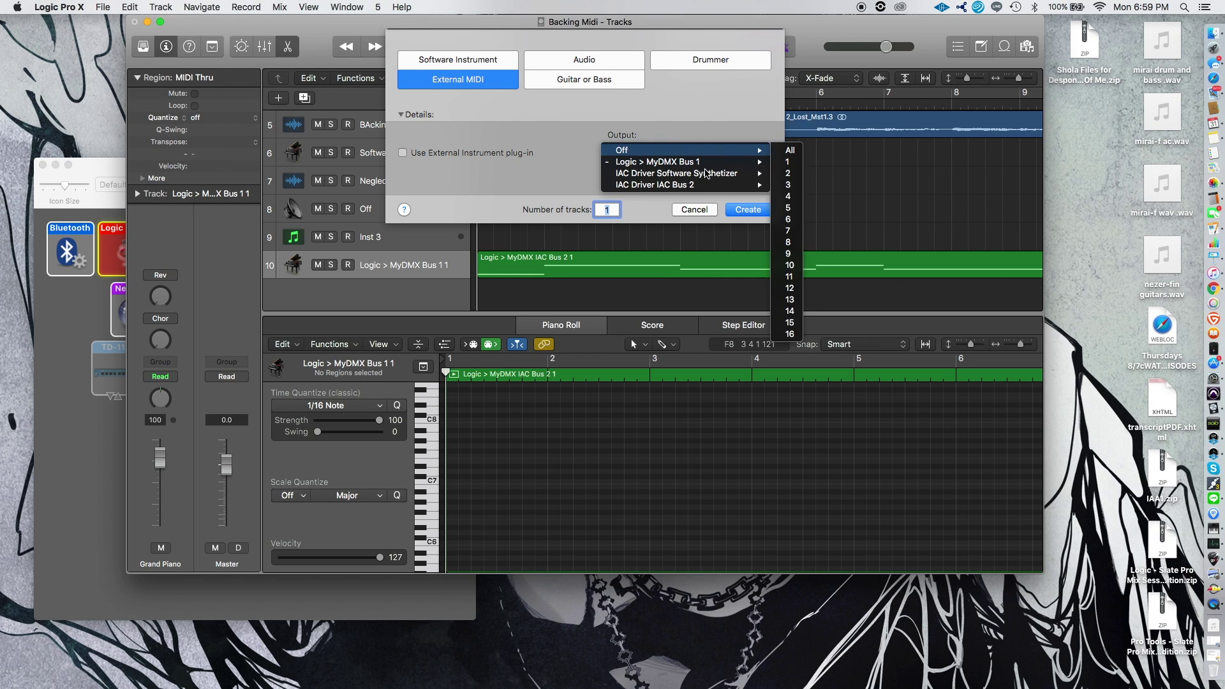
{"action": "mouse_move", "coordinate": [705, 164]}
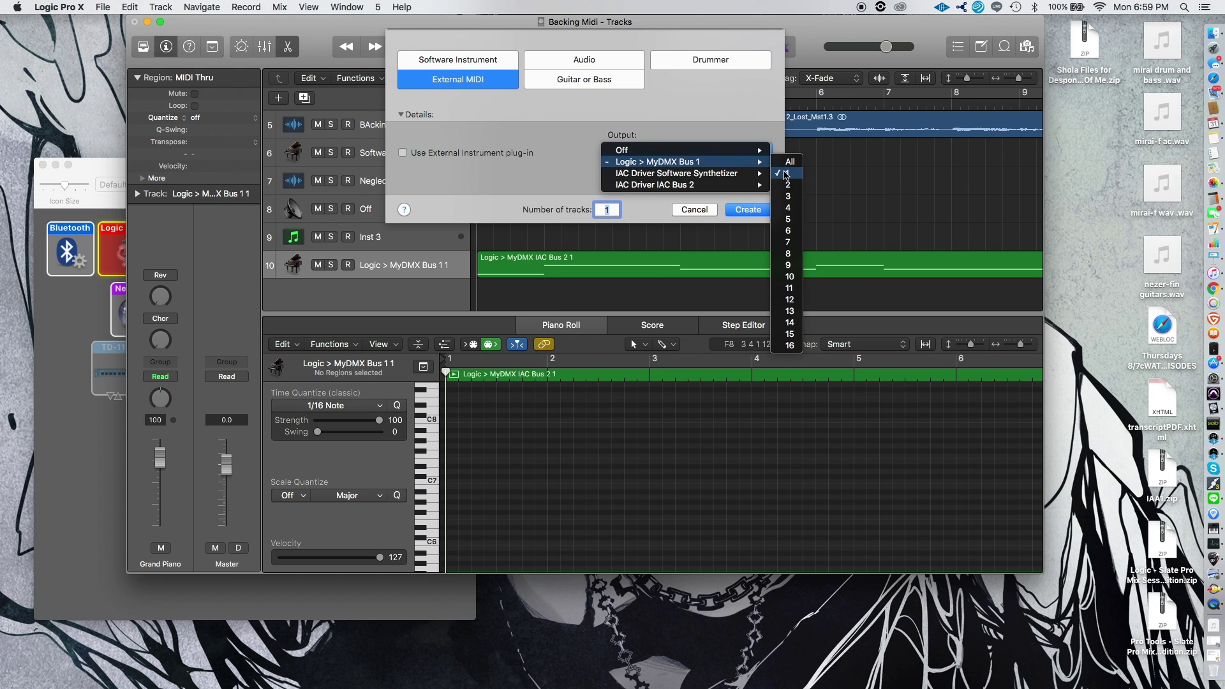
{"action": "left_click", "coordinate": [403, 263]}
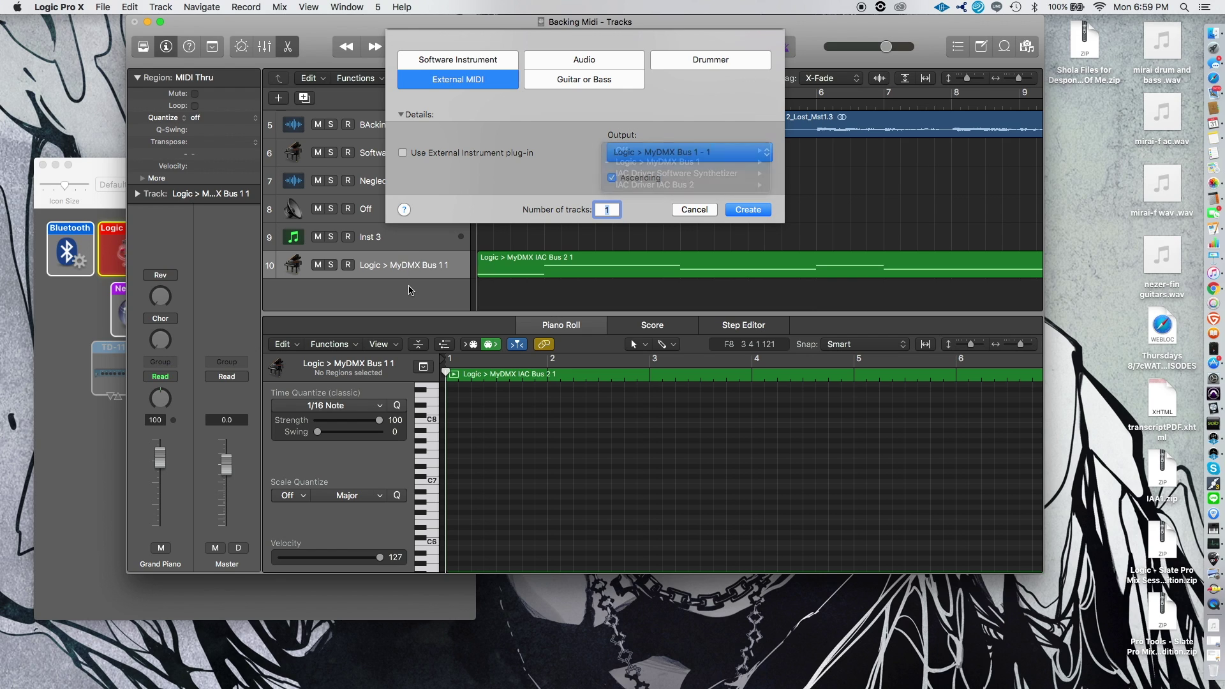
{"action": "left_click", "coordinate": [694, 186]}
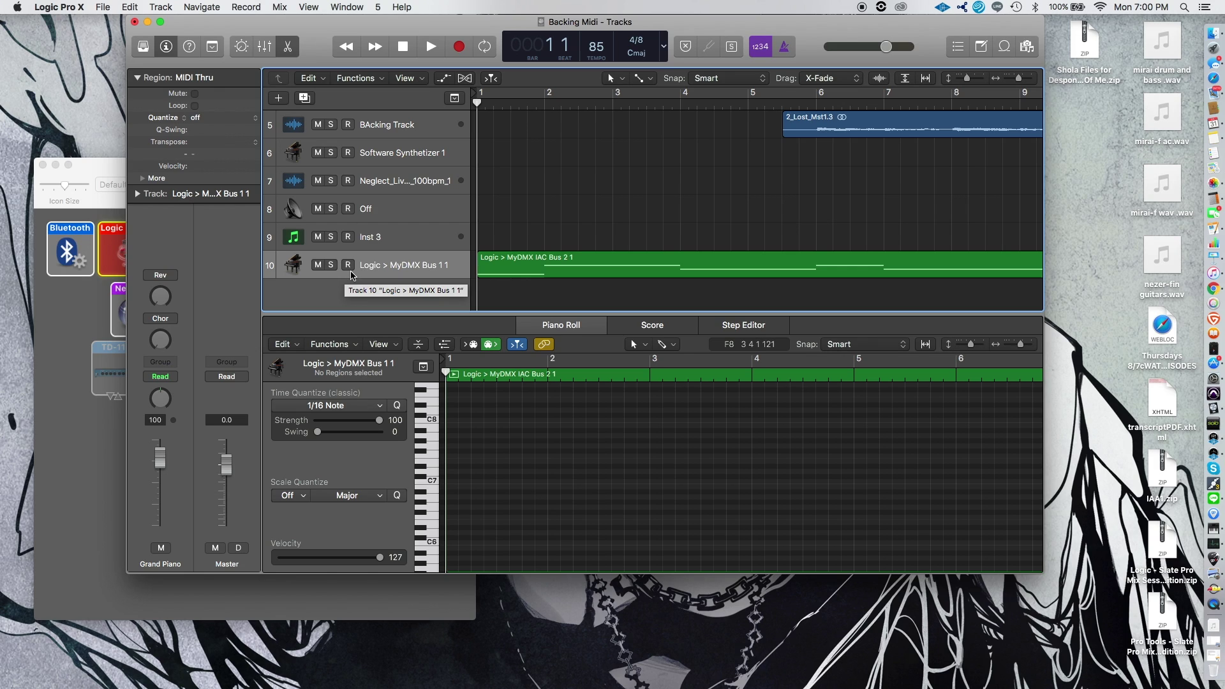
Step: Scroll the Piano Roll to review the MyDMX Bus track's red trigger notes around C2–C4
{"action": "scroll", "coordinate": [516, 481], "scroll_direction": "up", "scroll_amount": 2}
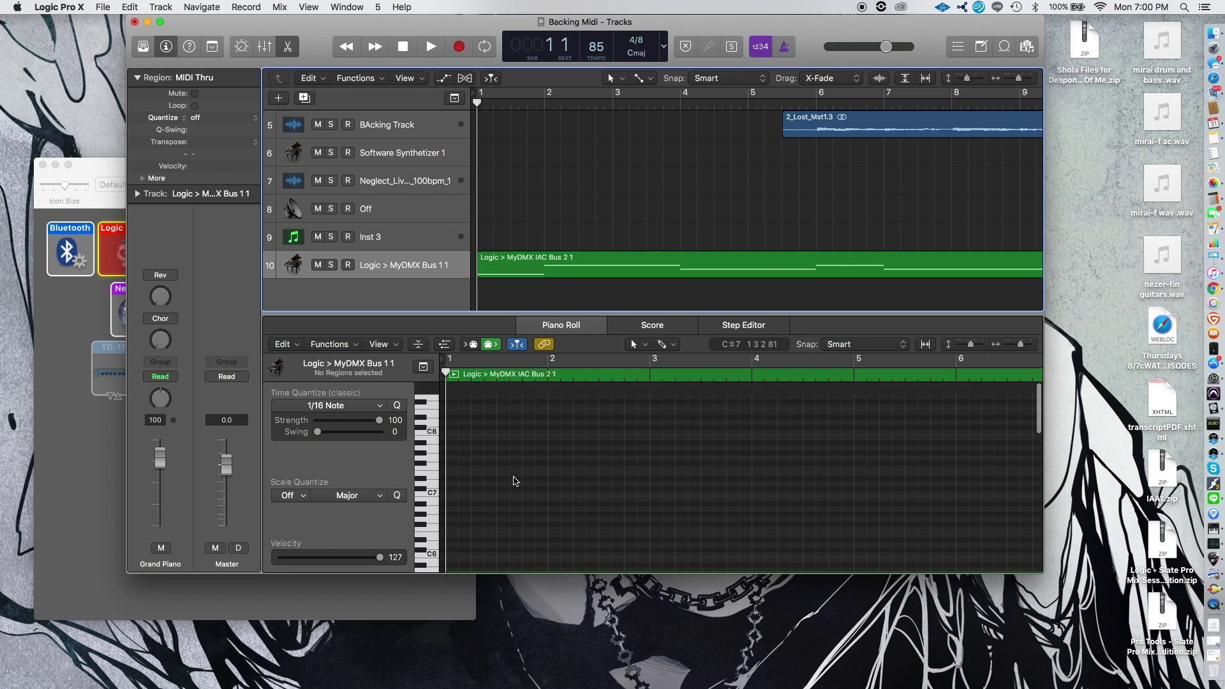
{"action": "scroll", "coordinate": [516, 481], "scroll_direction": "down", "scroll_amount": 15}
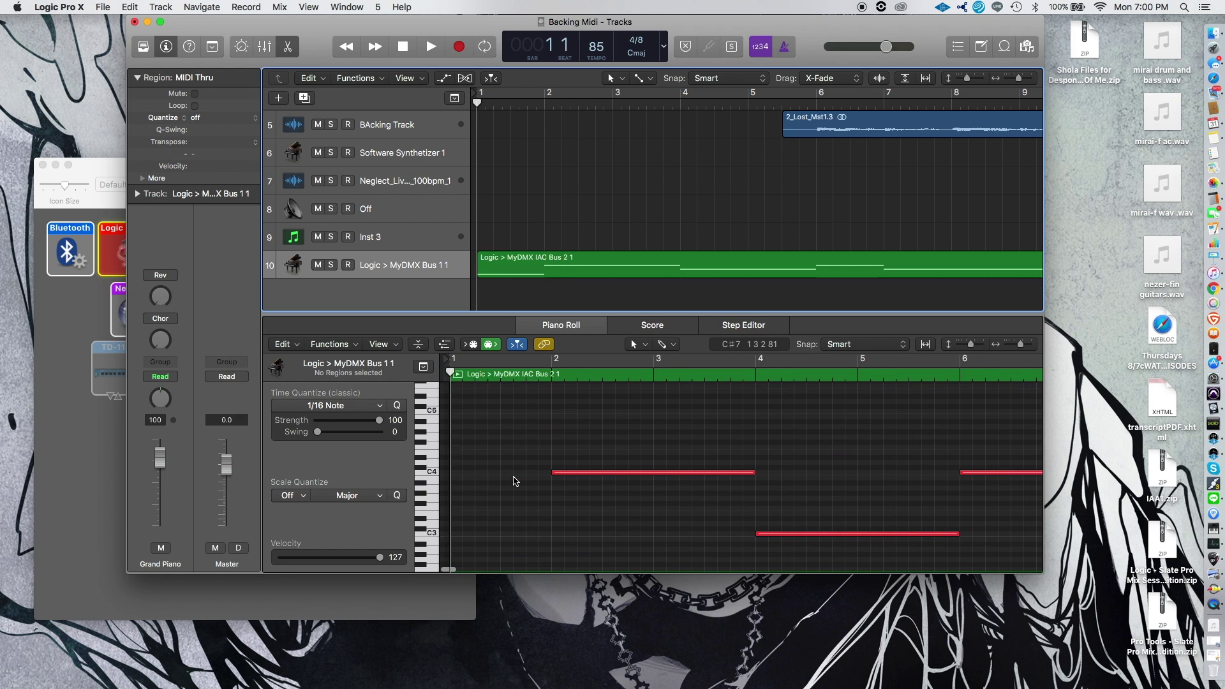
{"action": "scroll", "coordinate": [516, 481], "scroll_direction": "down", "scroll_amount": 10}
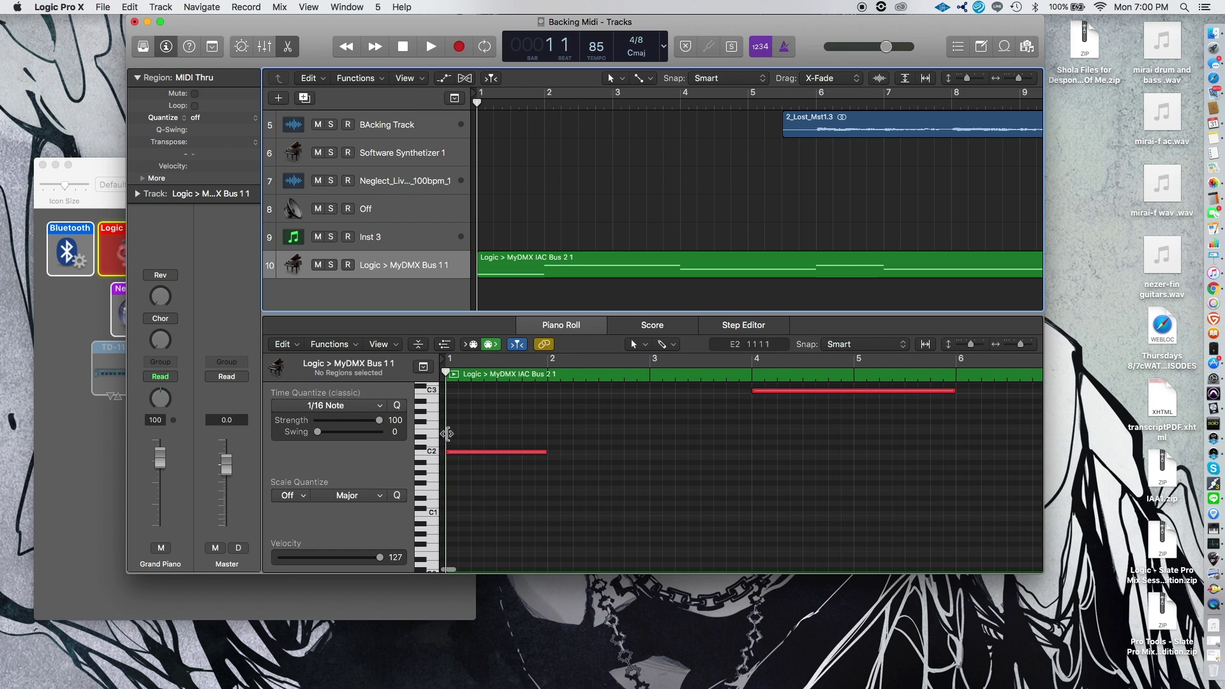
{"action": "scroll", "coordinate": [544, 426], "scroll_direction": "up", "scroll_amount": 9}
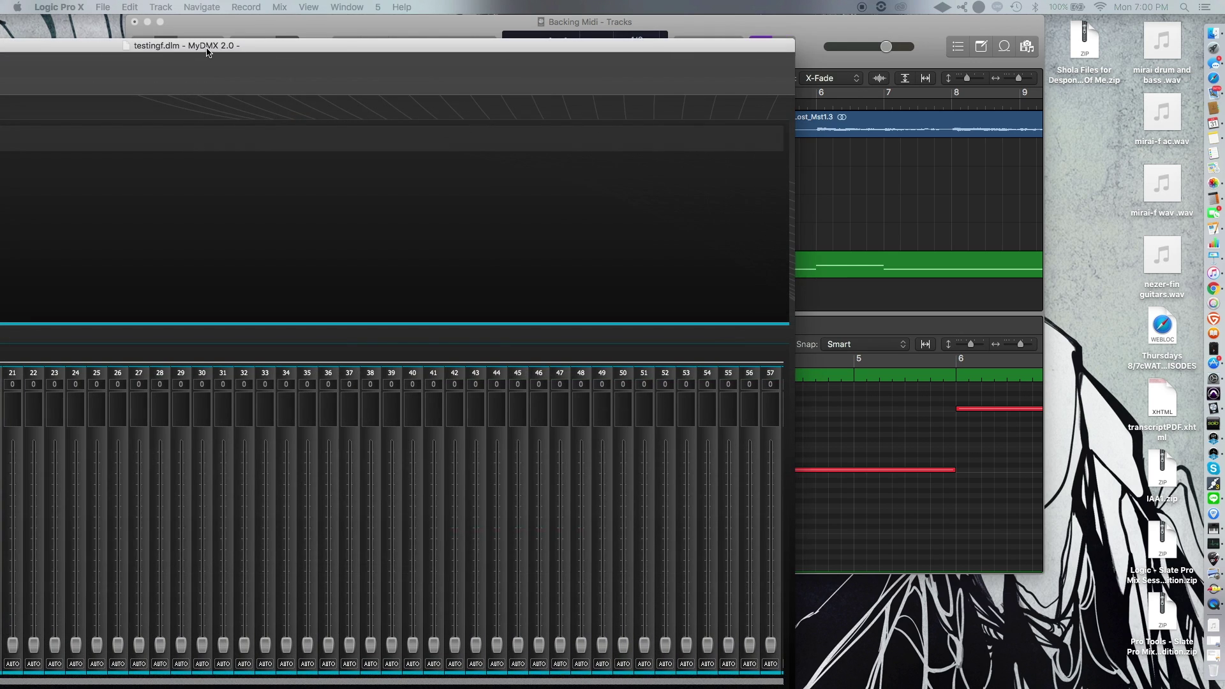
Step: Enlarge MyDMX 2.0 to fill the screen, check the patched geyser rgb.1 fixture, then show the scene Editor
{"action": "left_click_drag", "start_coordinate": [206, 53], "coordinate": [683, 4]}
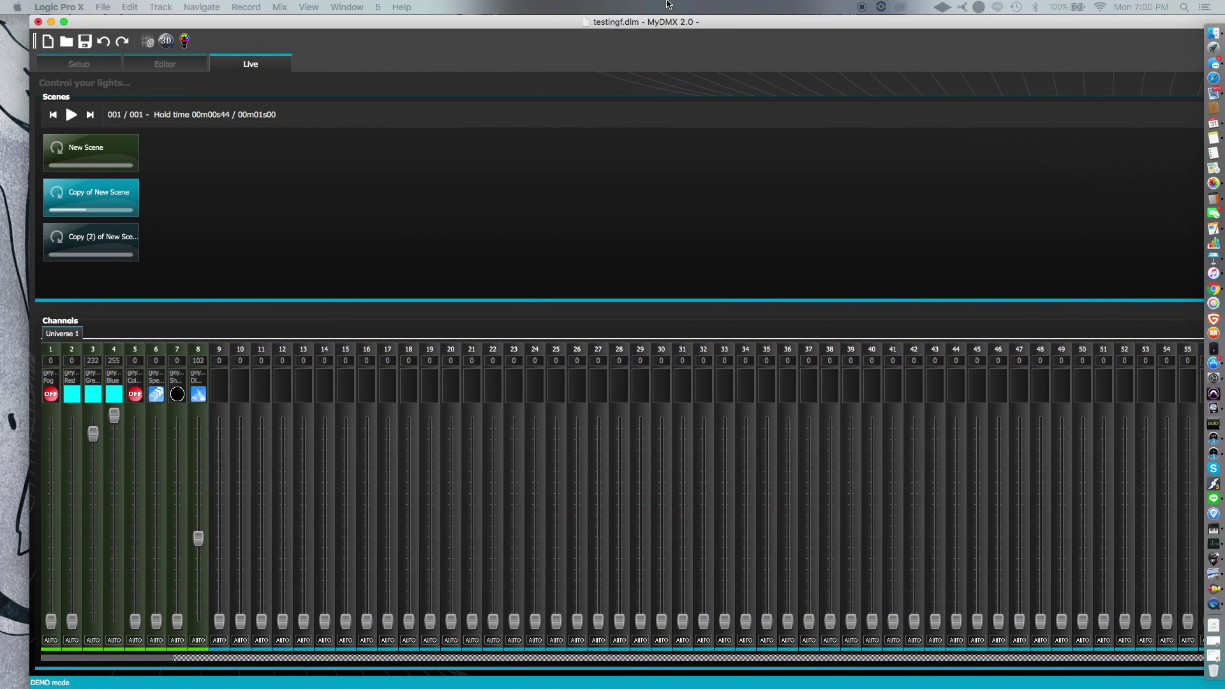
{"action": "left_click_drag", "start_coordinate": [666, 22], "coordinate": [678, 22]}
{"action": "left_click", "coordinate": [121, 67]}
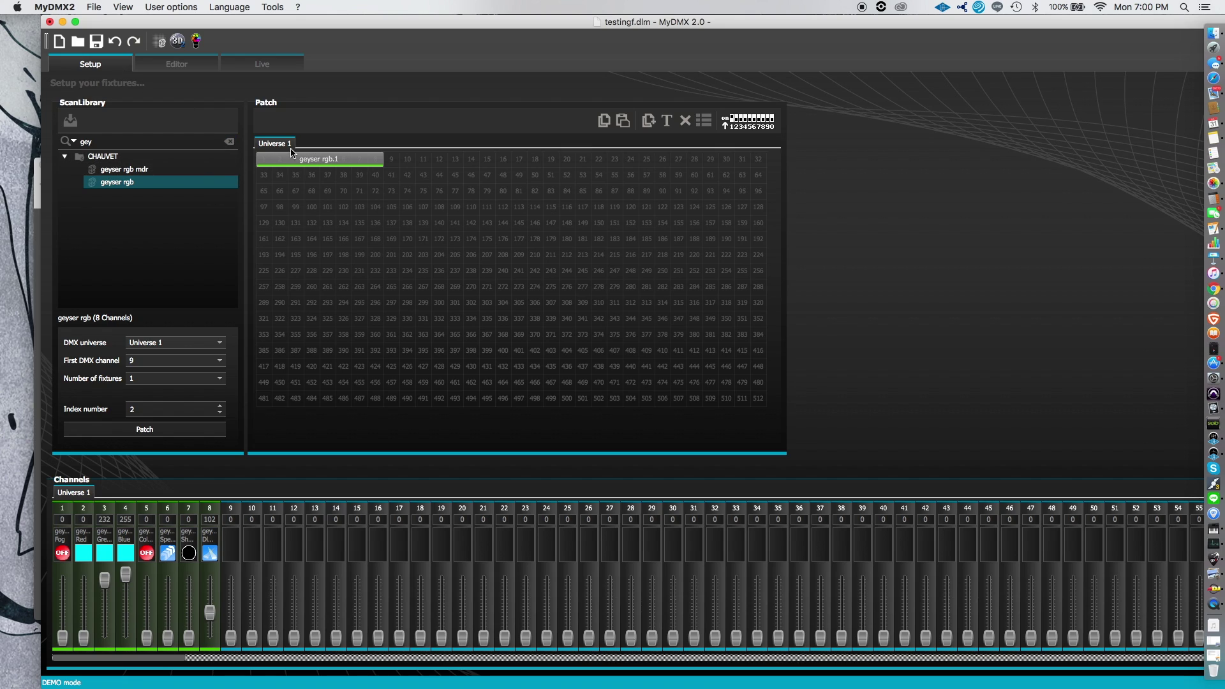
{"action": "mouse_move", "coordinate": [294, 163]}
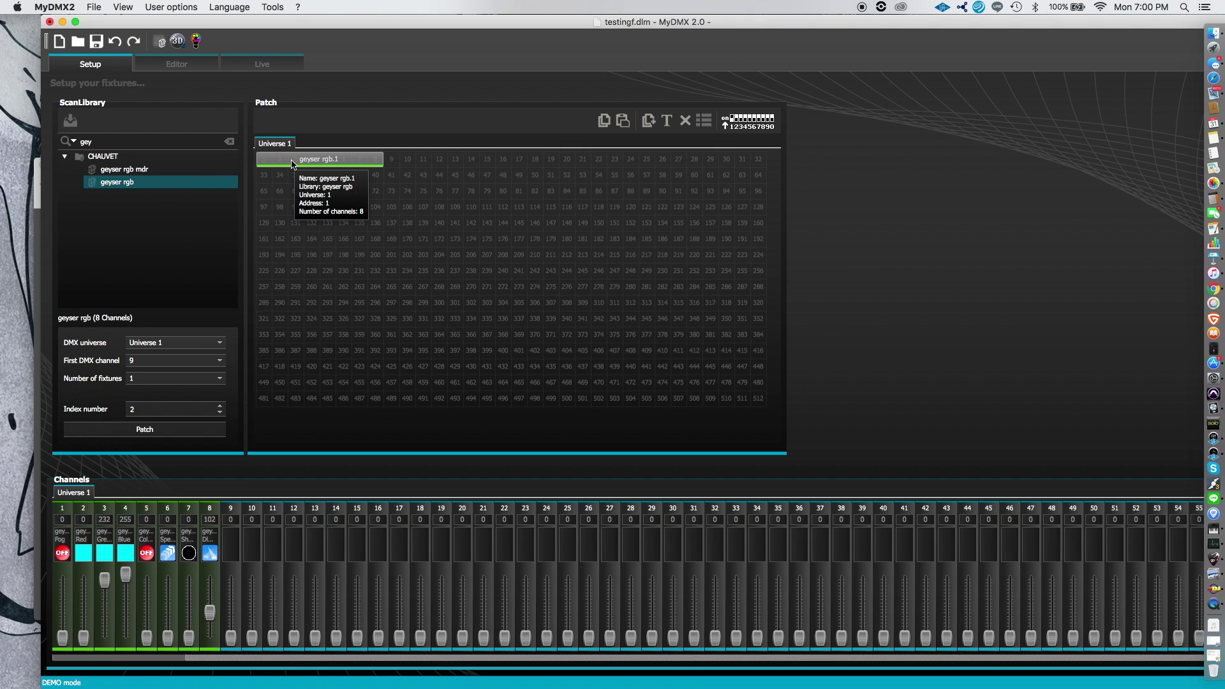
{"action": "left_click", "coordinate": [177, 64]}
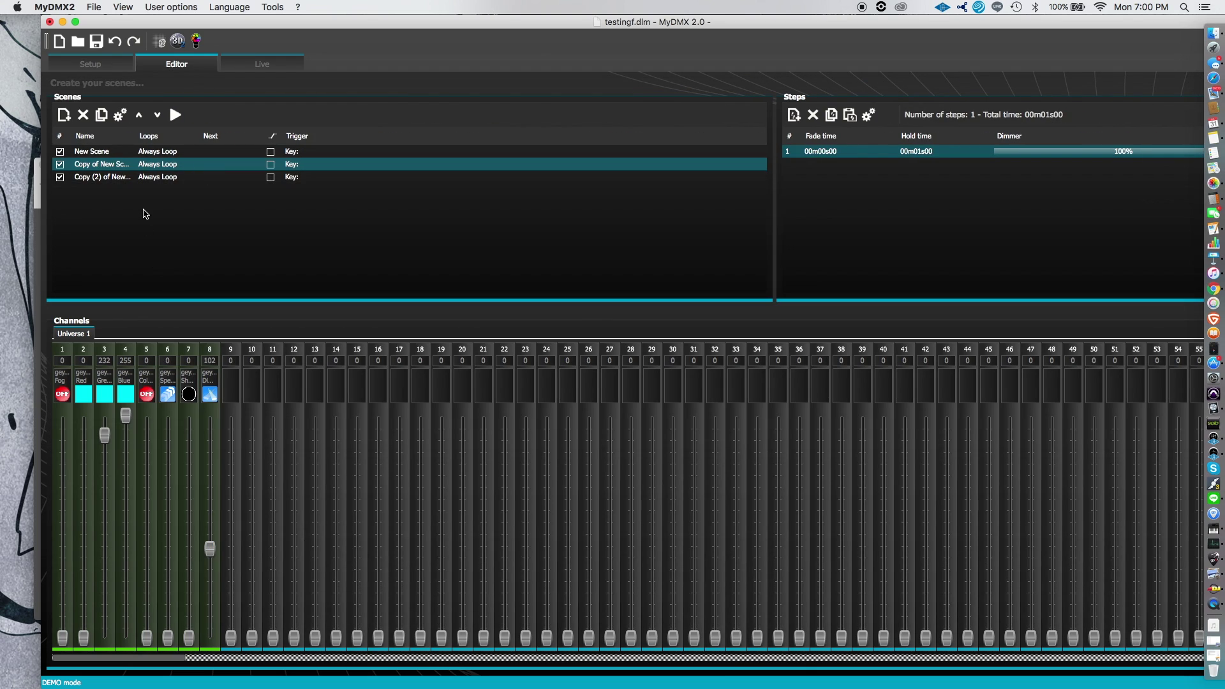
Step: Preview the green New Scene, cyan Copy of New Scene and yellow third scene in turn
{"action": "left_click", "coordinate": [142, 177]}
{"action": "left_click", "coordinate": [114, 152]}
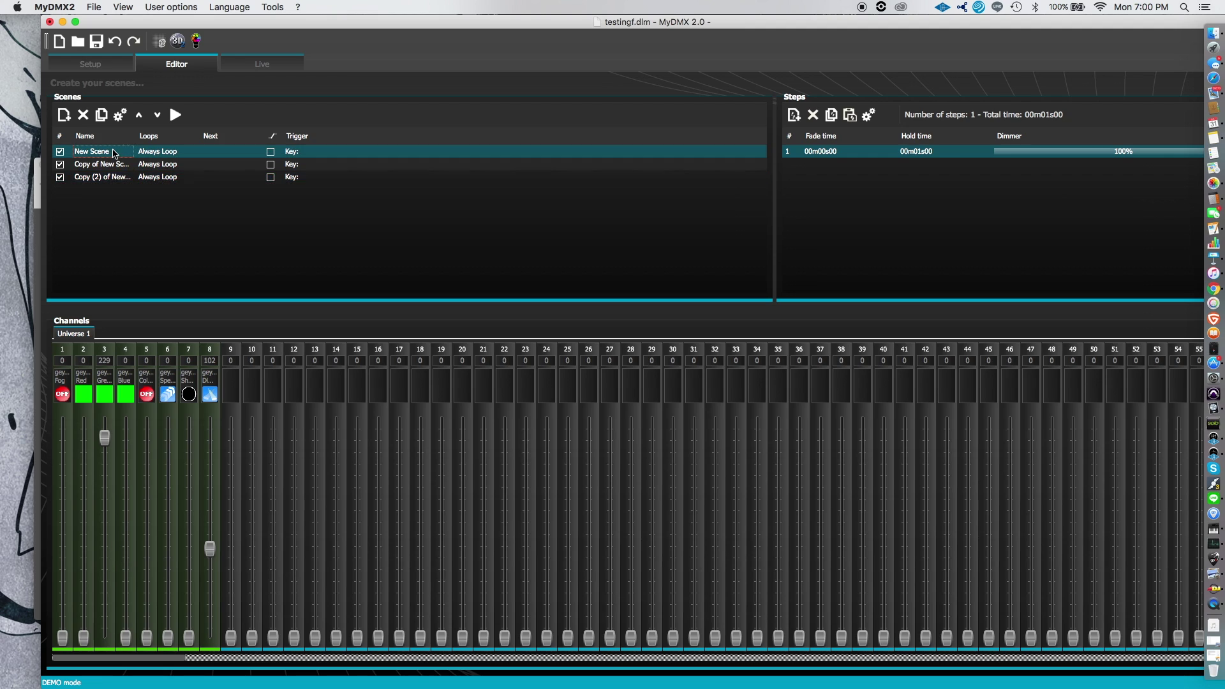
{"action": "left_click", "coordinate": [114, 165]}
{"action": "left_click", "coordinate": [114, 178]}
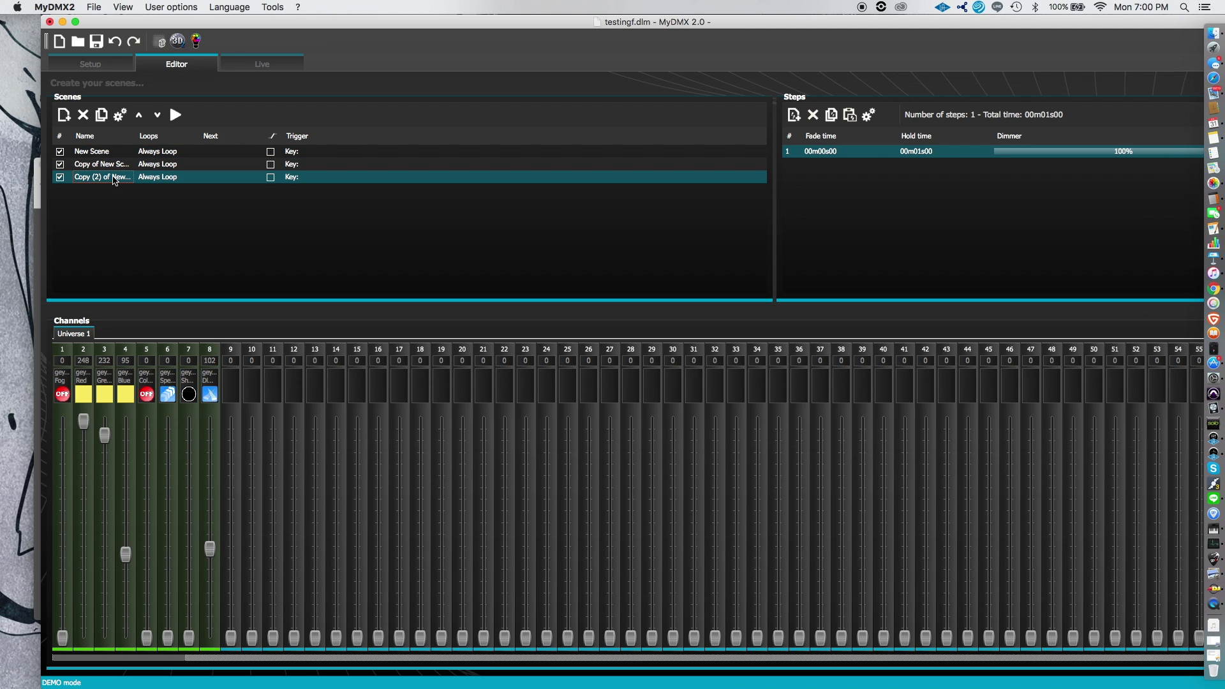
{"action": "left_click", "coordinate": [114, 165]}
{"action": "left_click", "coordinate": [114, 152]}
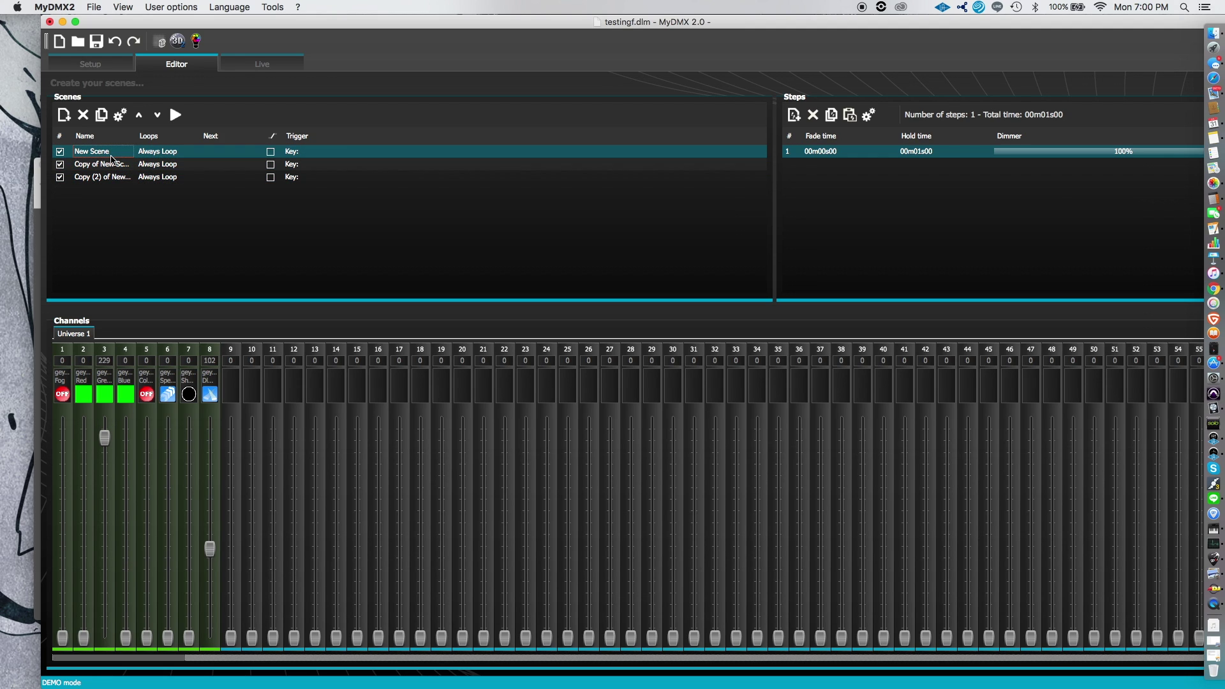
{"action": "left_click", "coordinate": [114, 165]}
{"action": "left_click", "coordinate": [113, 178]}
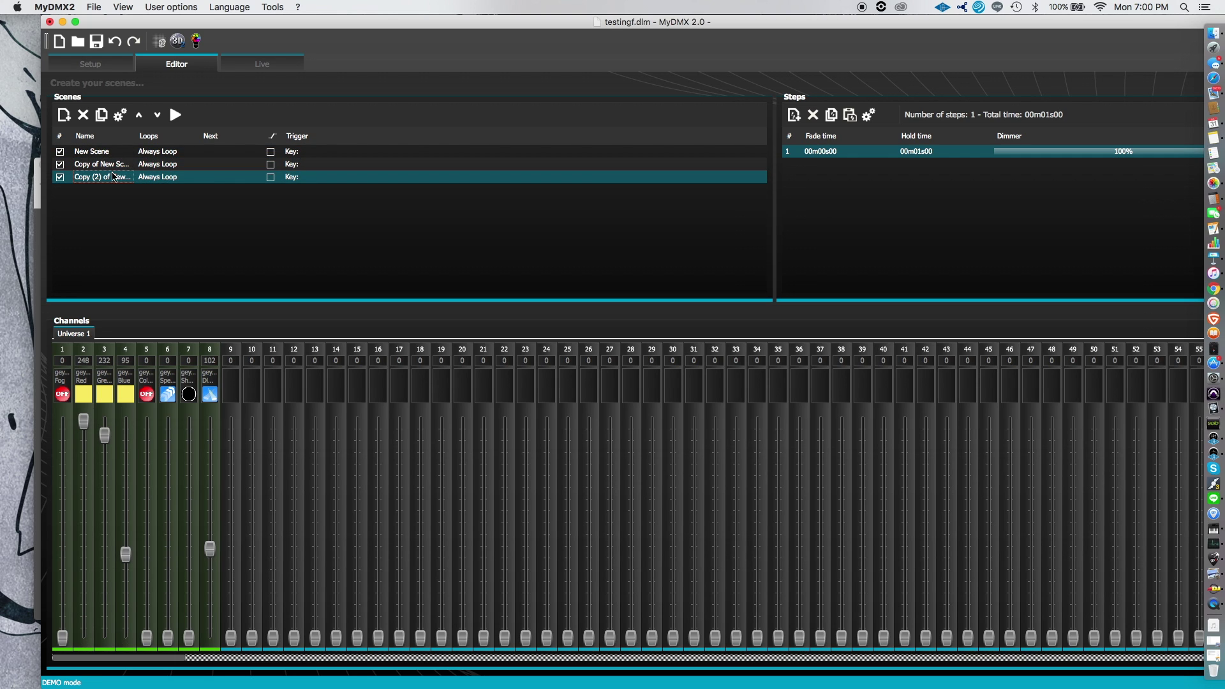
{"action": "left_click", "coordinate": [109, 153]}
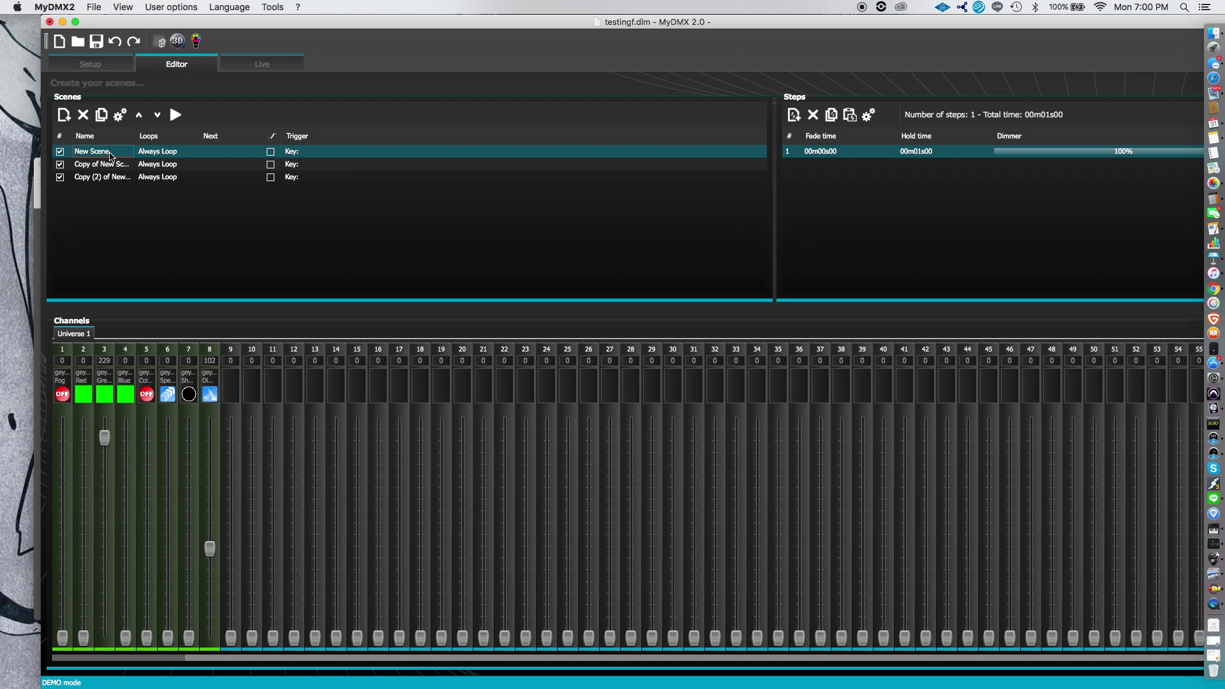
Step: On the Live page, set the New Scene button to Learn MIDI command
{"action": "left_click", "coordinate": [263, 64]}
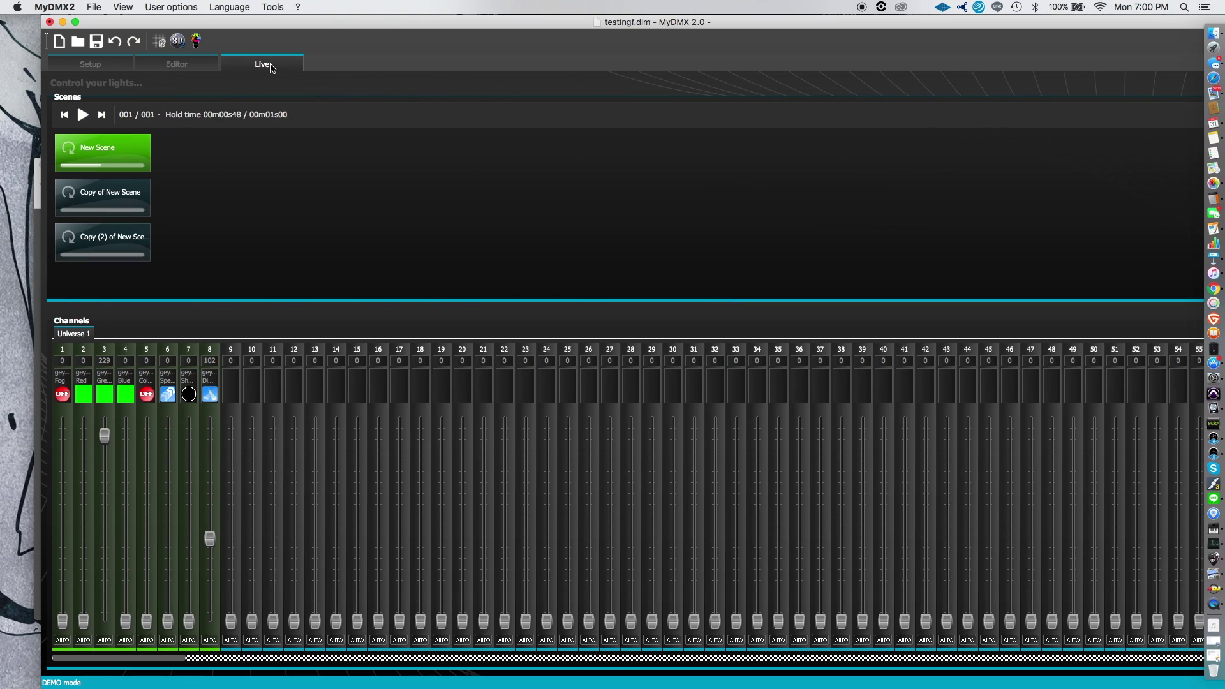
{"action": "right_click", "coordinate": [124, 154]}
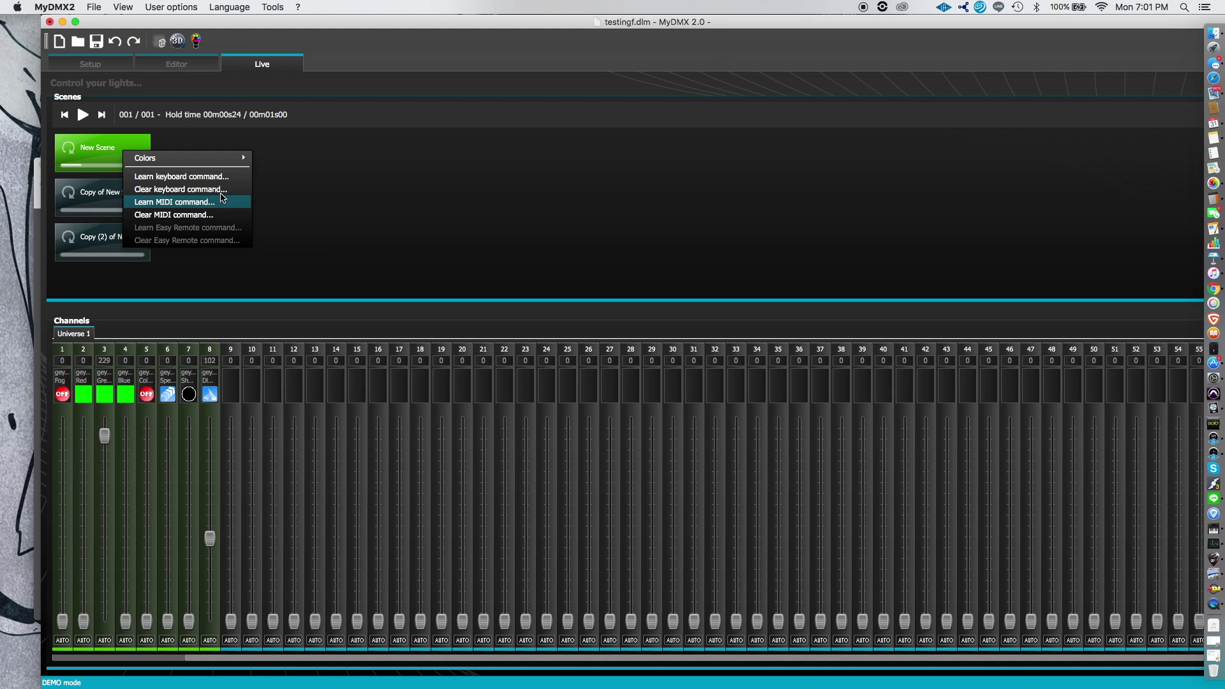
{"action": "left_click", "coordinate": [389, 86]}
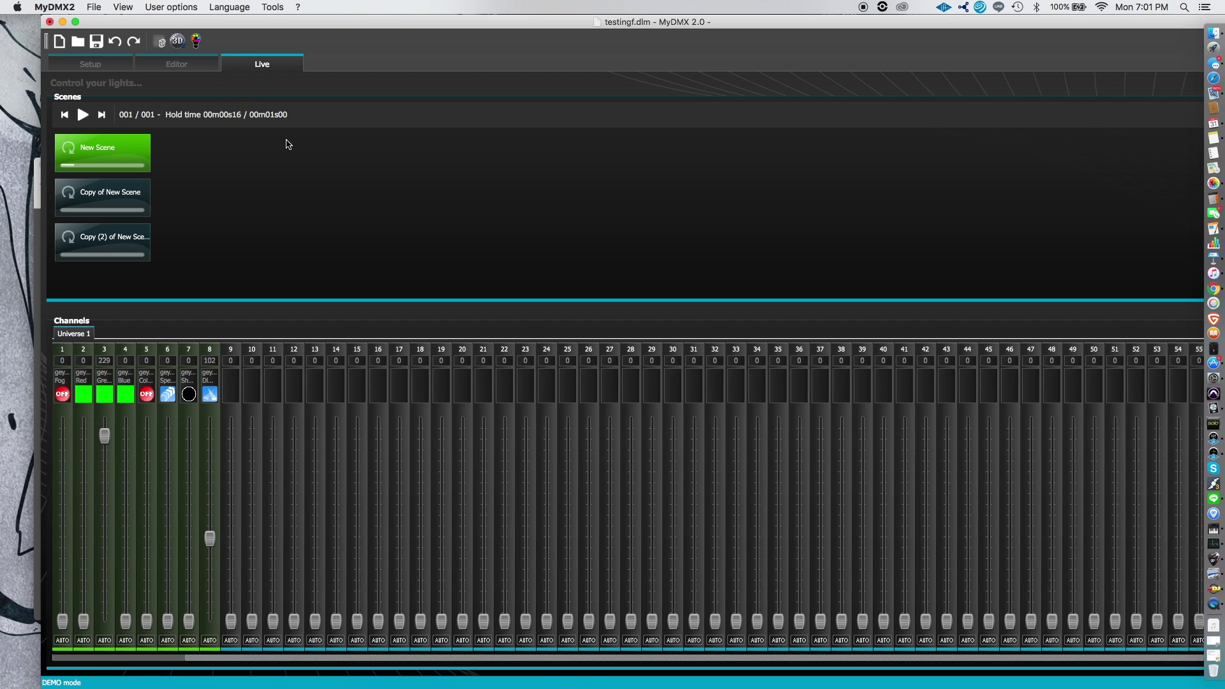
{"action": "right_click", "coordinate": [78, 151]}
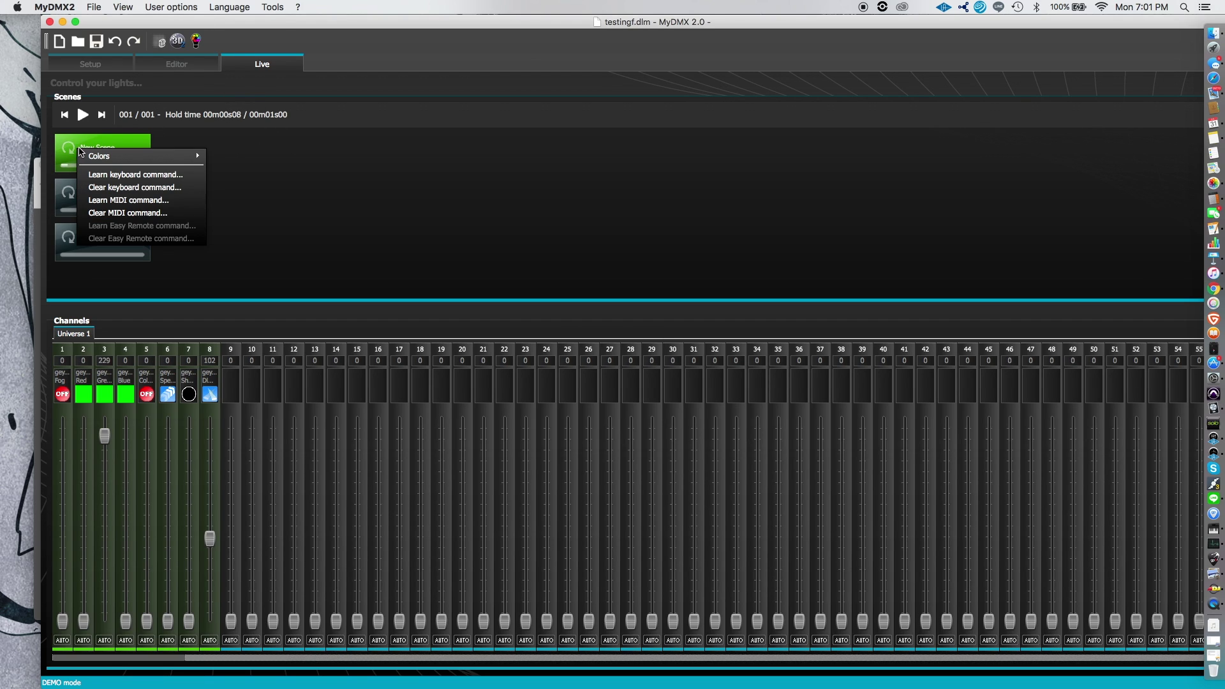
{"action": "left_click", "coordinate": [185, 200]}
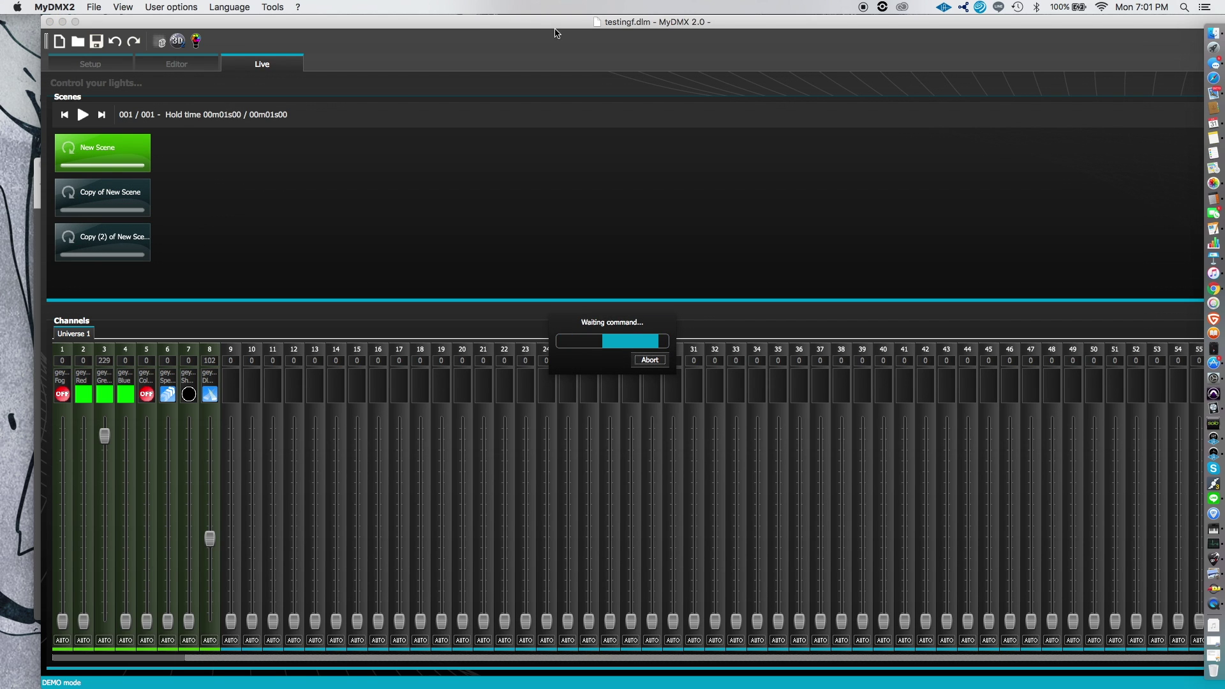
Step: Move MyDMX aside and scroll through the MyDMX Bus track's notes in Logic's Piano Roll
{"action": "left_click_drag", "start_coordinate": [574, 23], "coordinate": [0, 24]}
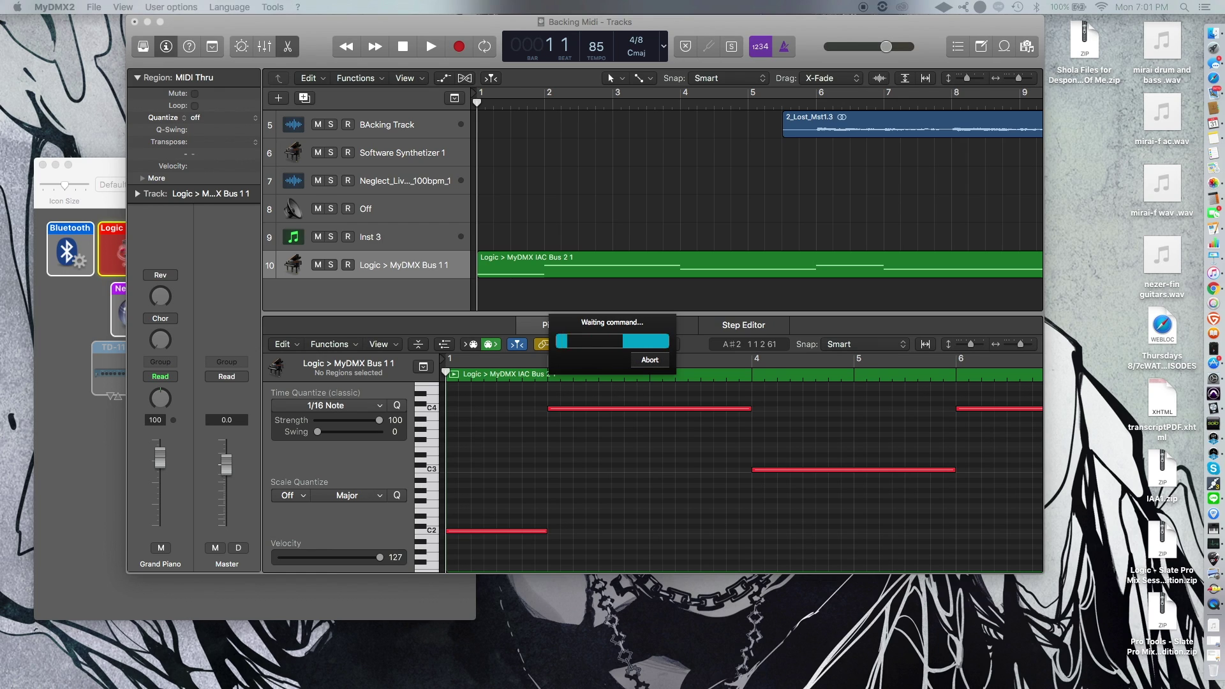
{"action": "scroll", "coordinate": [561, 450], "scroll_direction": "up", "scroll_amount": 4}
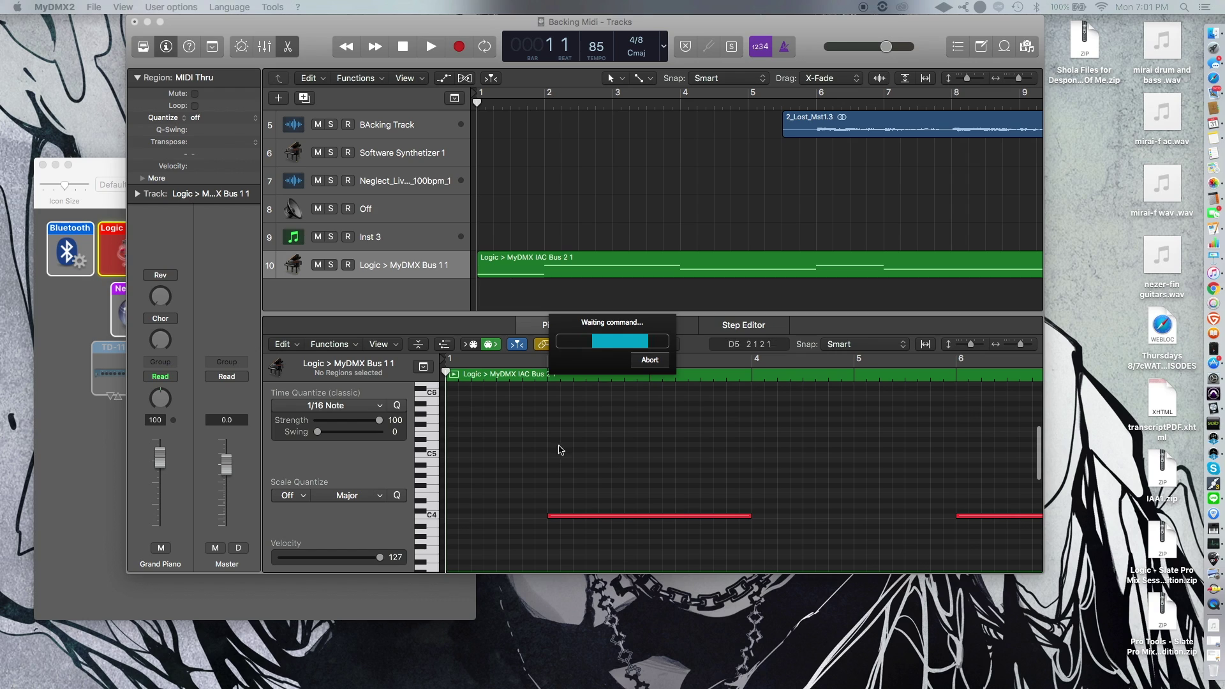
{"action": "left_click", "coordinate": [528, 26]}
{"action": "scroll", "coordinate": [493, 382], "scroll_direction": "down", "scroll_amount": 2}
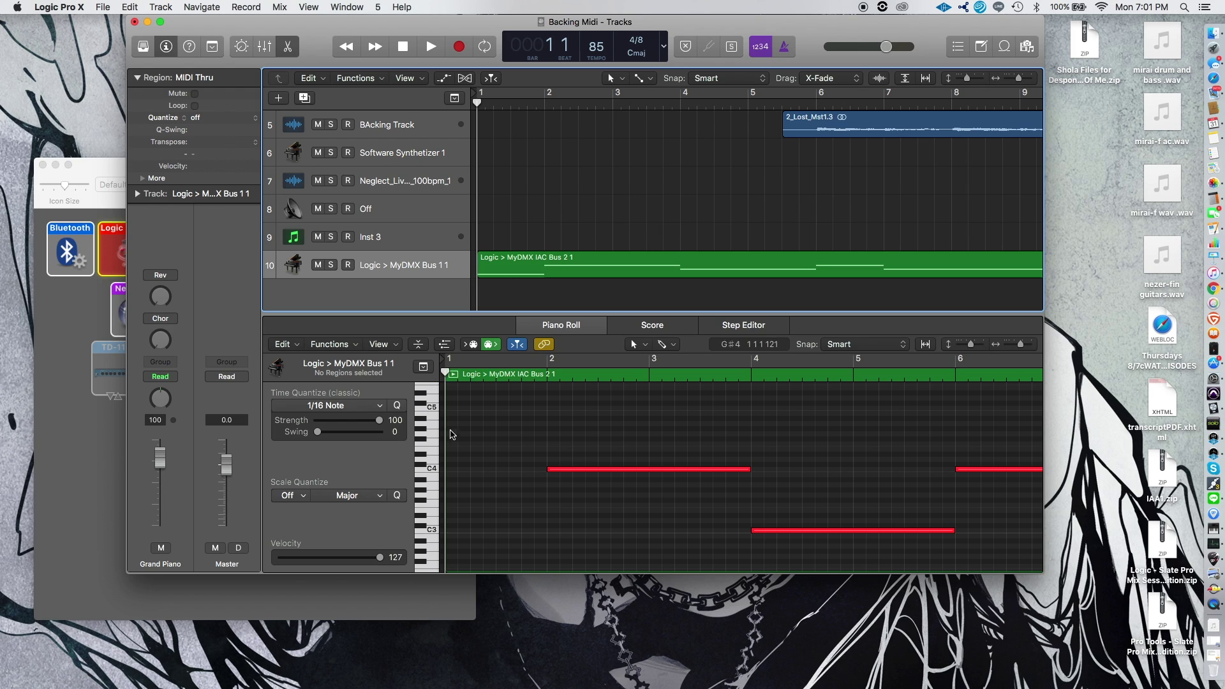
{"action": "scroll", "coordinate": [451, 434], "scroll_direction": "up", "scroll_amount": 1}
{"action": "scroll", "coordinate": [447, 432], "scroll_direction": "down", "scroll_amount": 2}
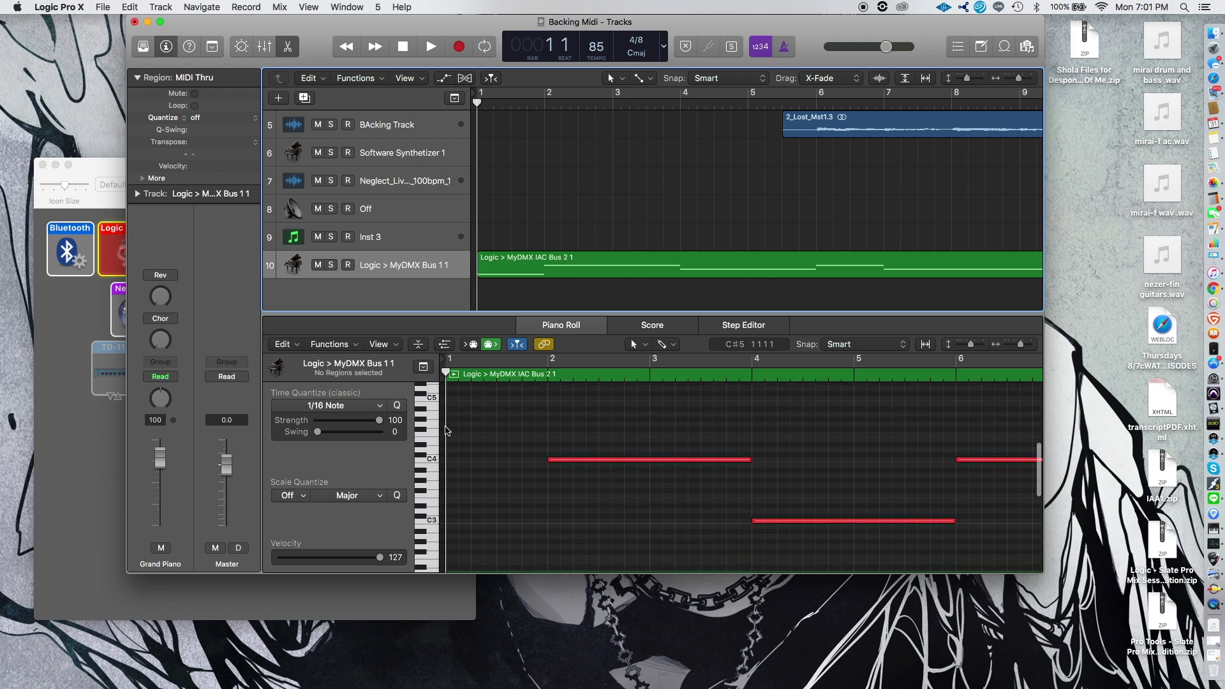
{"action": "scroll", "coordinate": [440, 429], "scroll_direction": "down", "scroll_amount": 1}
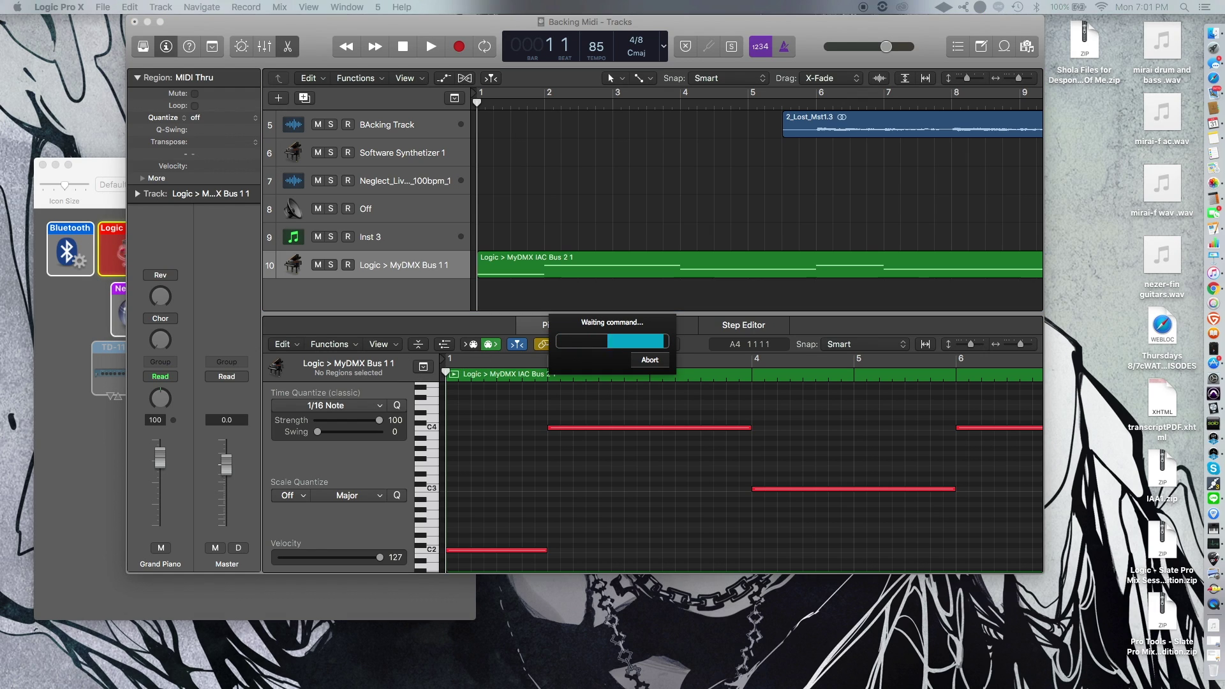
Step: Cancel MyDMX's waiting prompt, narrow its window at top-left, and place Logic's Tracks window beside it
{"action": "left_click", "coordinate": [648, 360]}
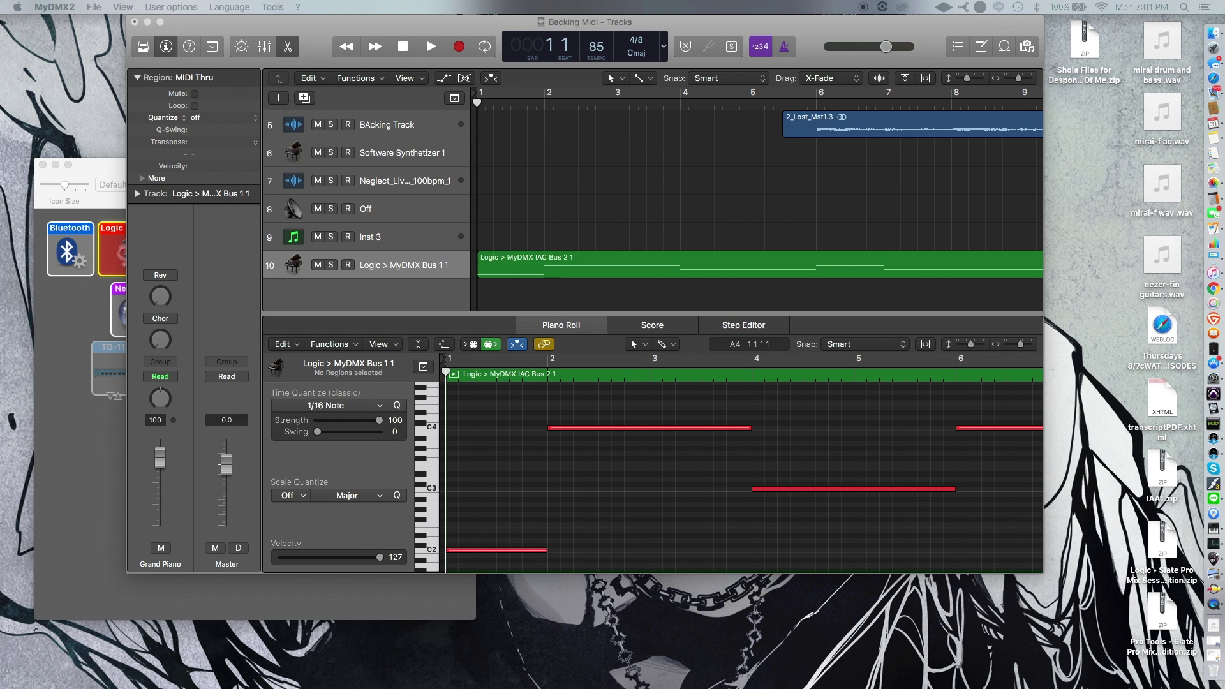
{"action": "left_click_drag", "start_coordinate": [38, 96], "coordinate": [939, 51]}
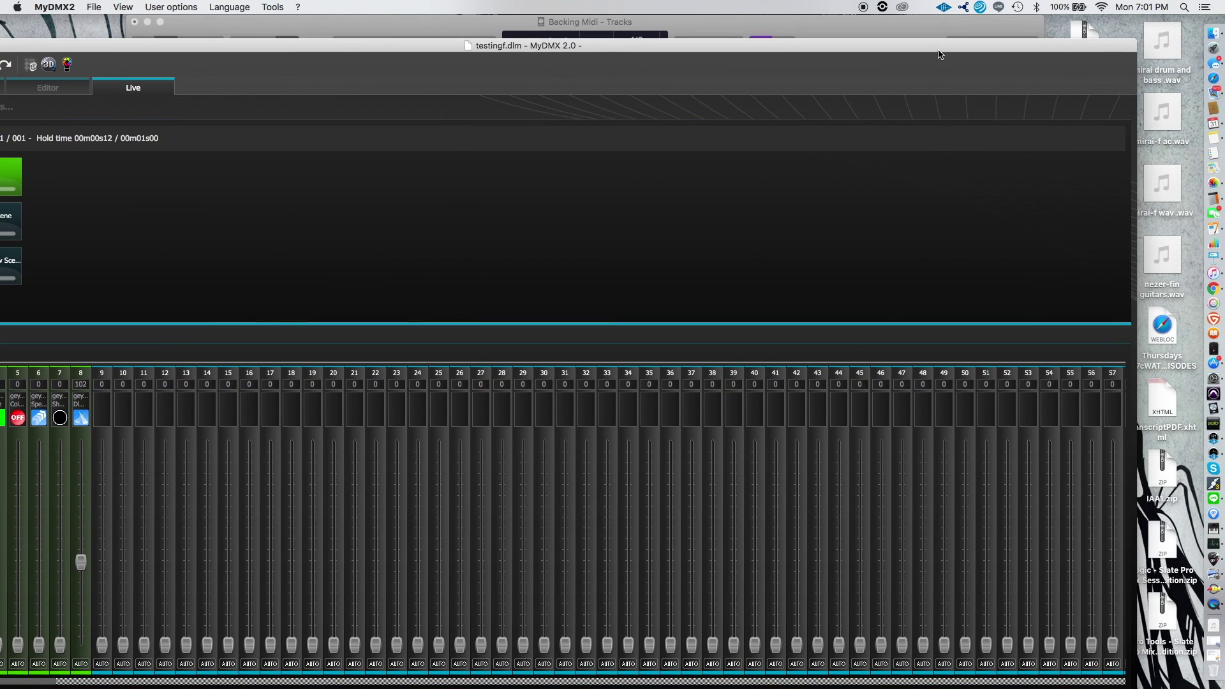
{"action": "left_click_drag", "start_coordinate": [1138, 207], "coordinate": [351, 246]}
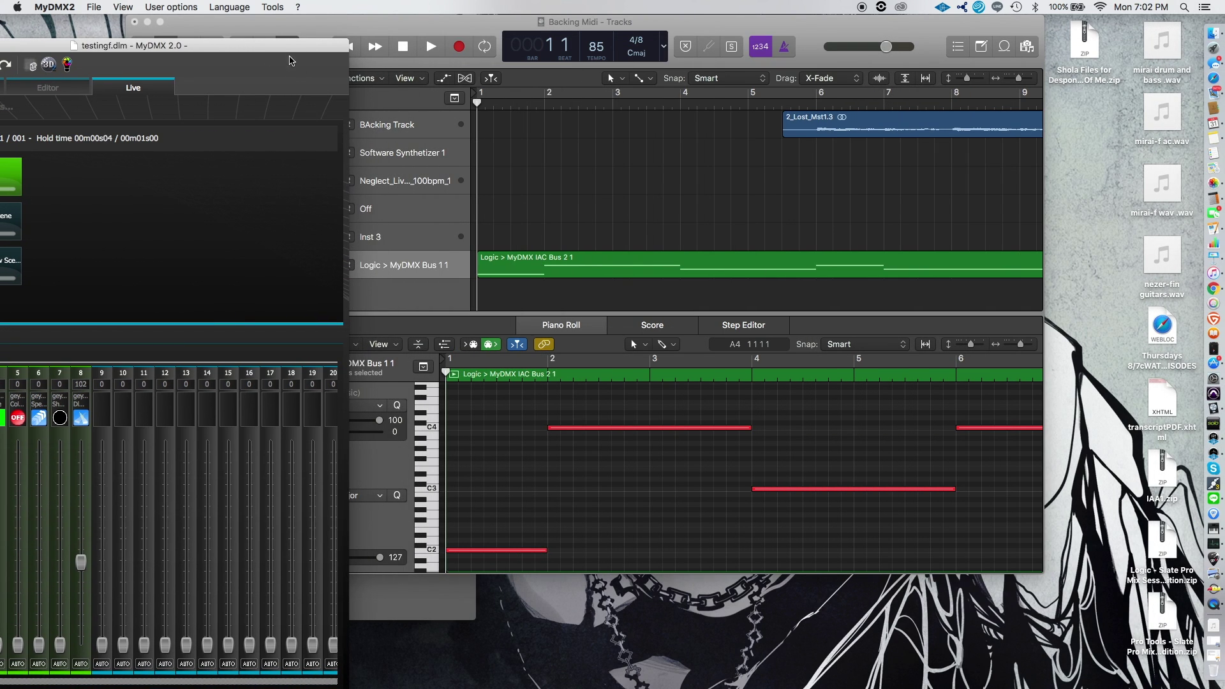
{"action": "left_click_drag", "start_coordinate": [289, 46], "coordinate": [366, 7]}
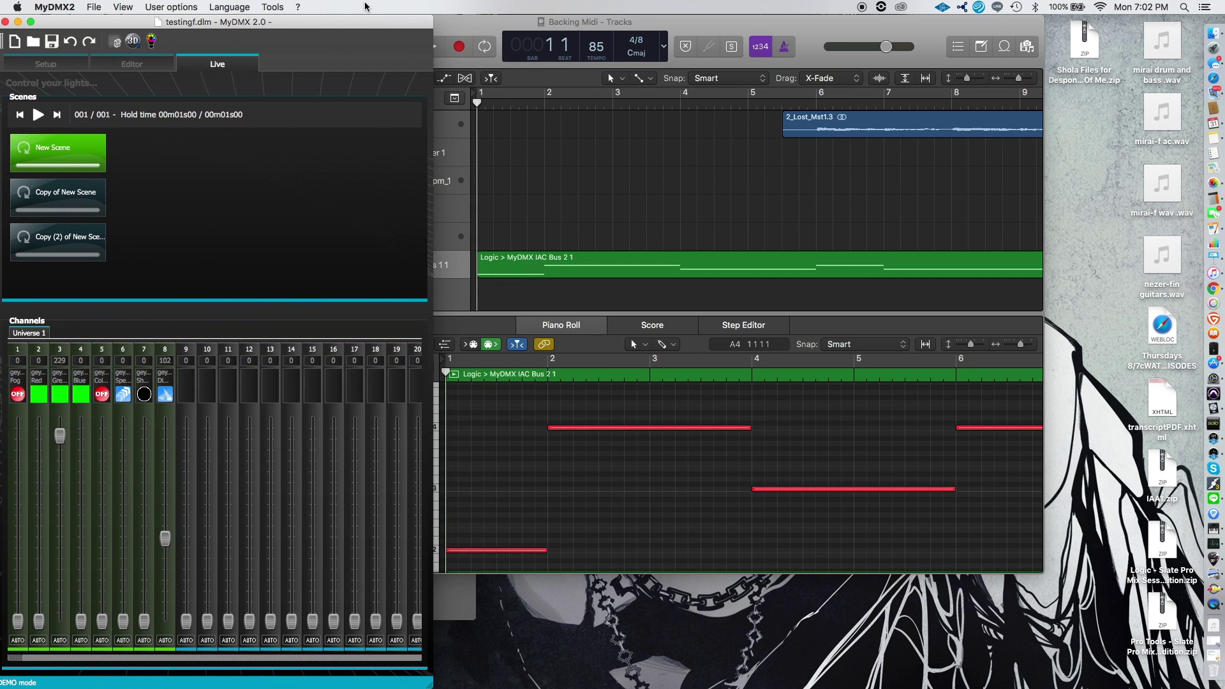
{"action": "left_click", "coordinate": [539, 43]}
{"action": "left_click_drag", "start_coordinate": [539, 22], "coordinate": [688, 10]}
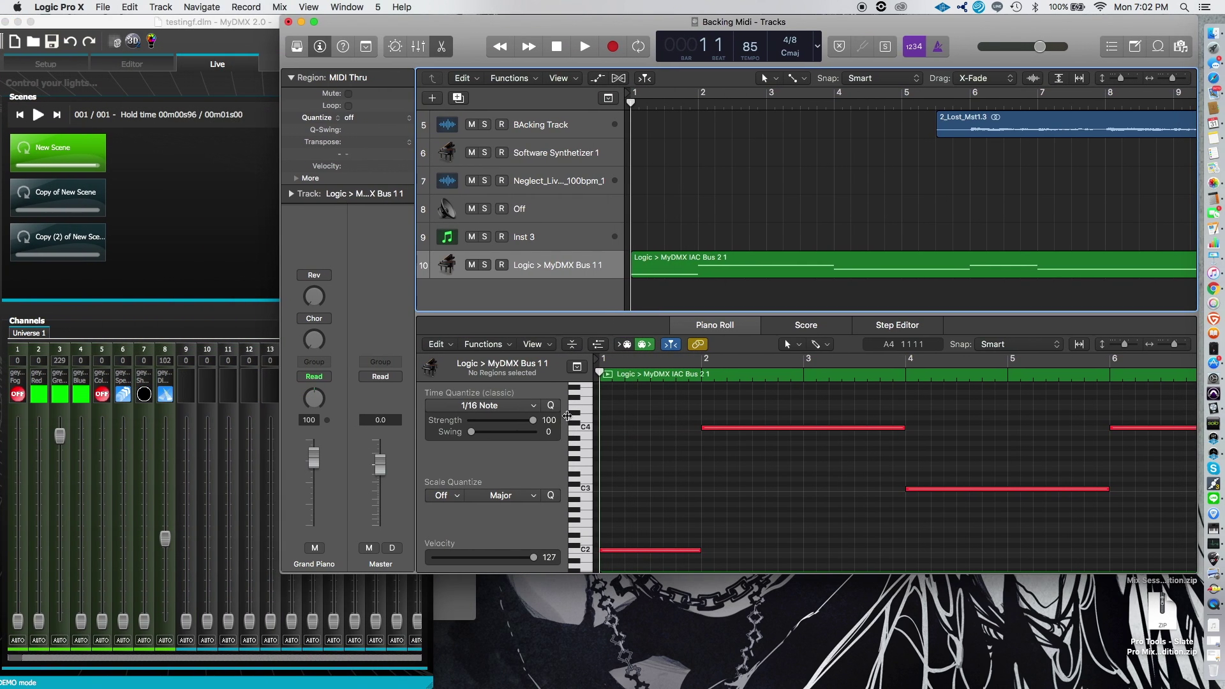
Step: Start playback from the Piano Roll so the MyDMX Bus notes switch MyDMX's scenes
{"action": "left_click", "coordinate": [606, 406]}
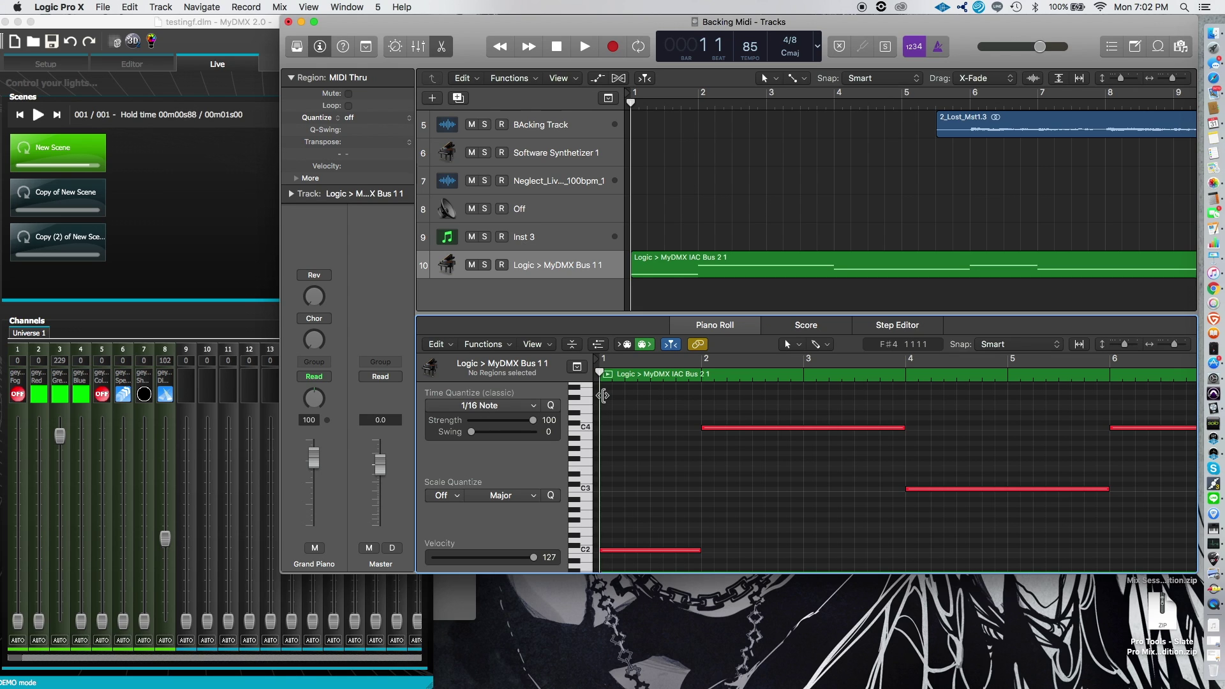
{"action": "key", "text": "space"}
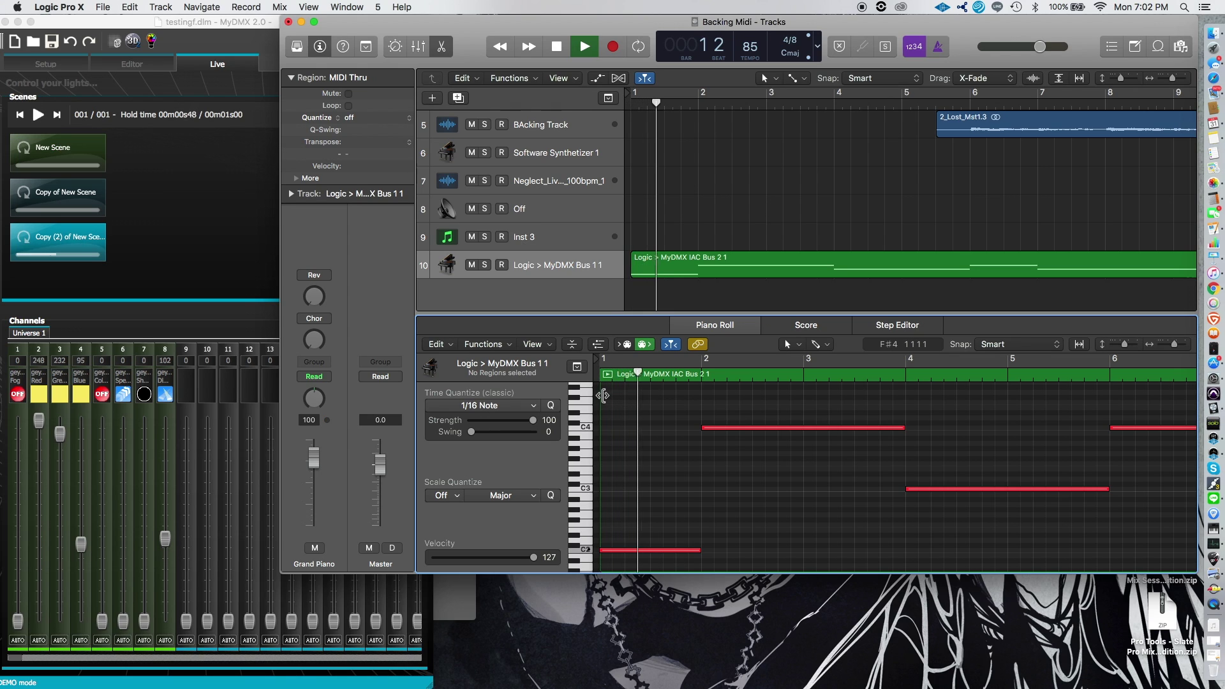